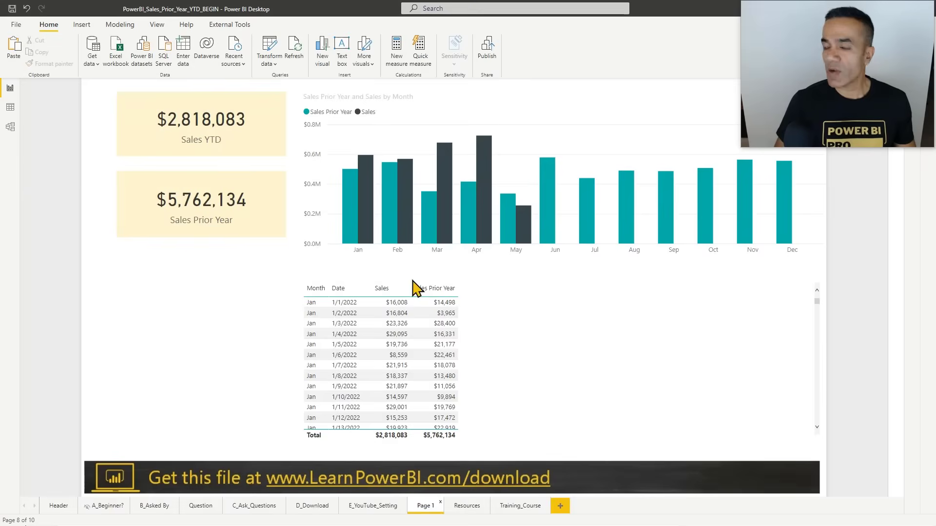
Step: Select the Sales YTD card, then the Sales Prior Year card, then Sales YTD again
click(235, 153)
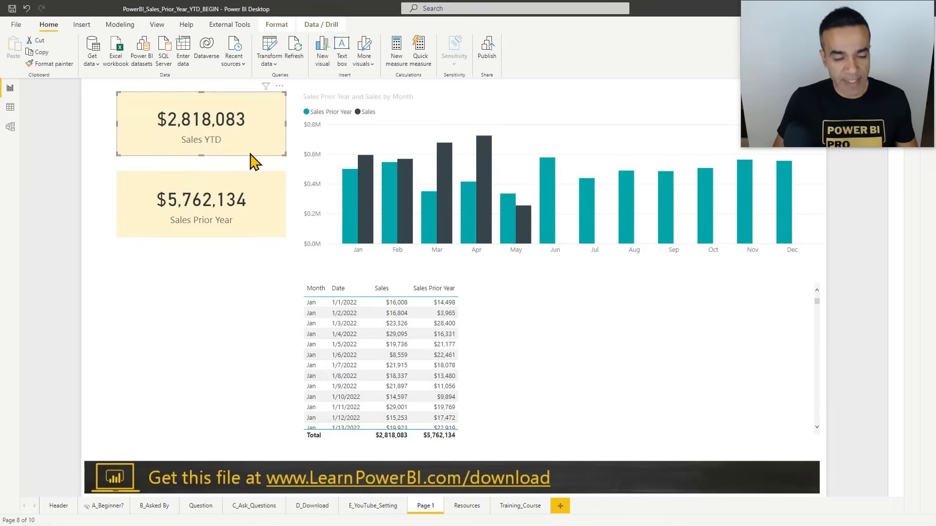
click(266, 225)
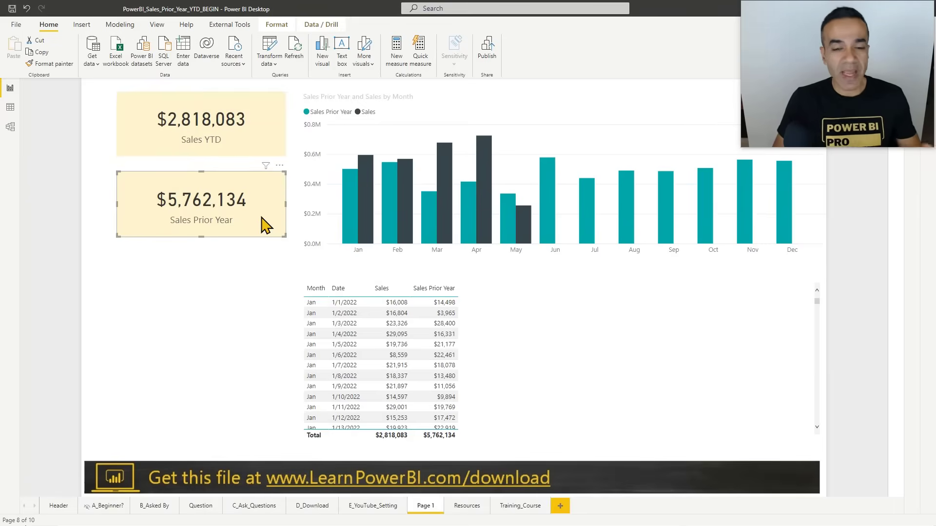
click(255, 152)
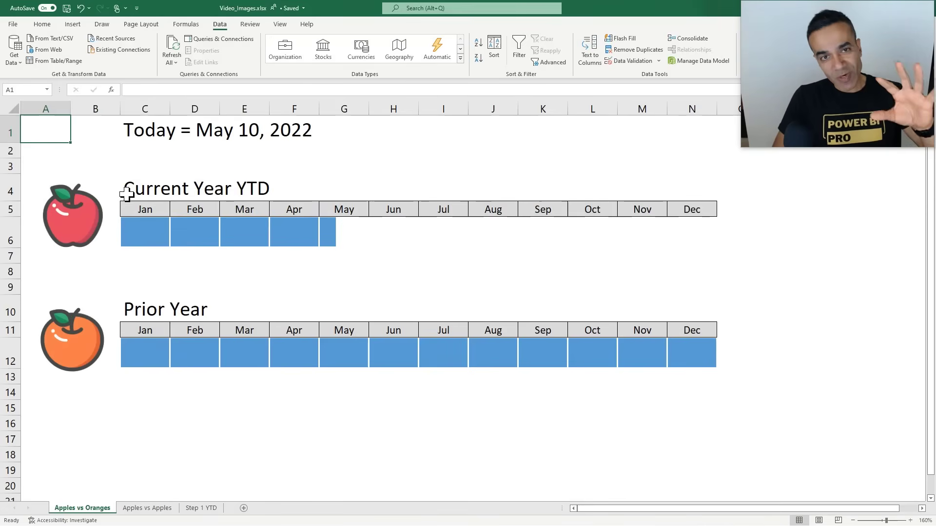
Step: Highlight current-year January–May and all twelve prior-year months on Apples vs Oranges
click(135, 237)
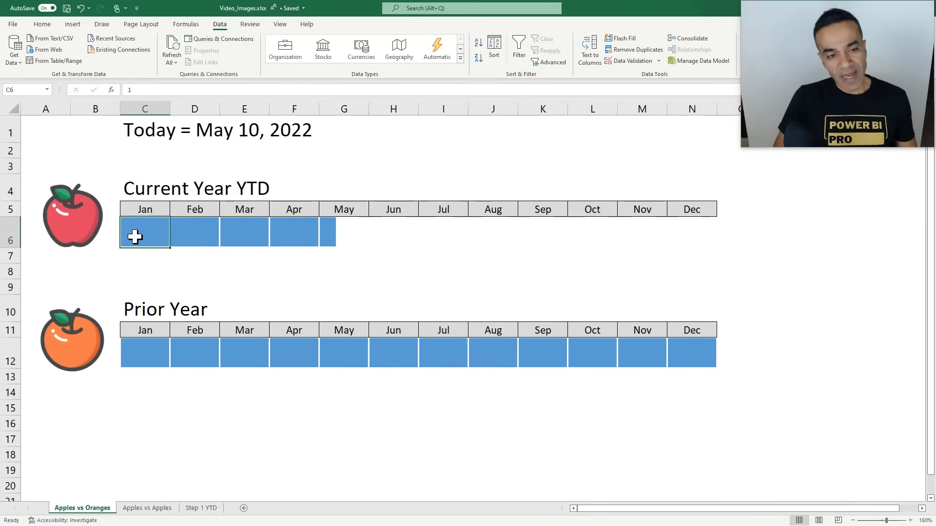
drag(135, 237, 343, 241)
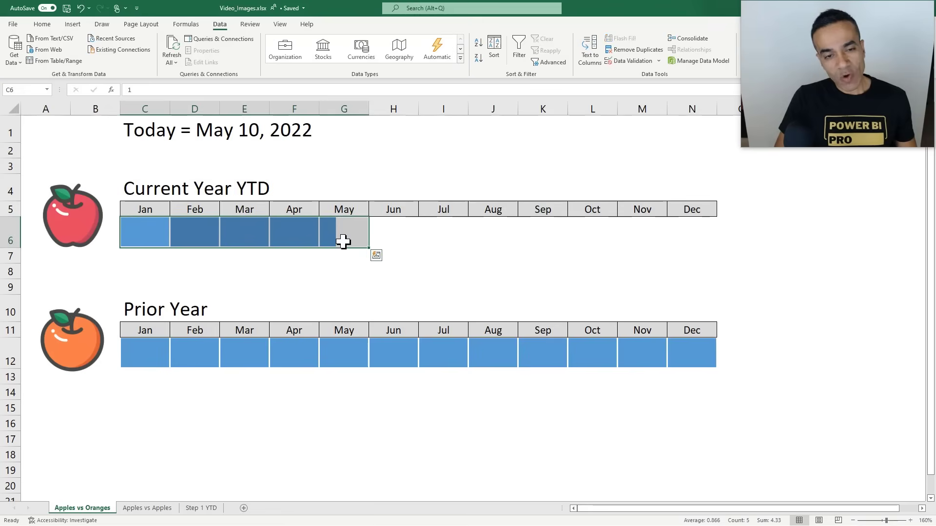
click(344, 241)
click(338, 257)
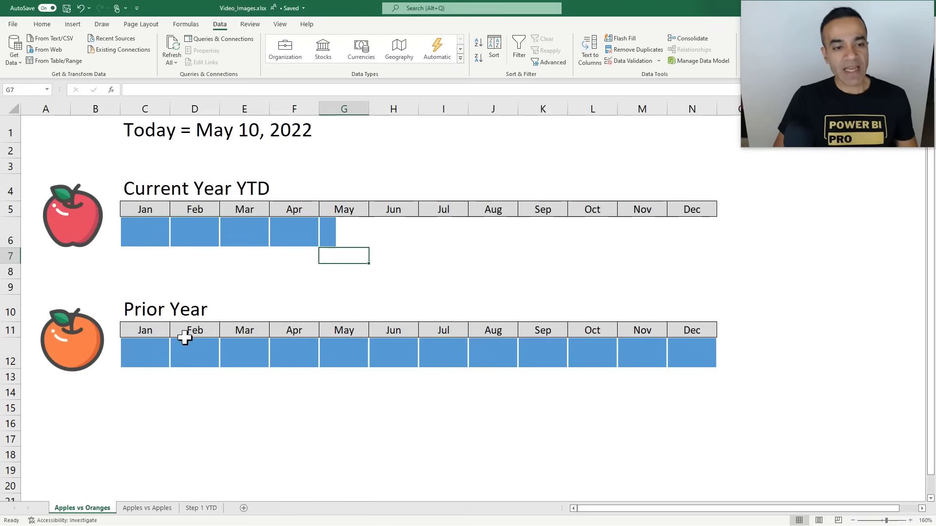
drag(146, 355, 687, 363)
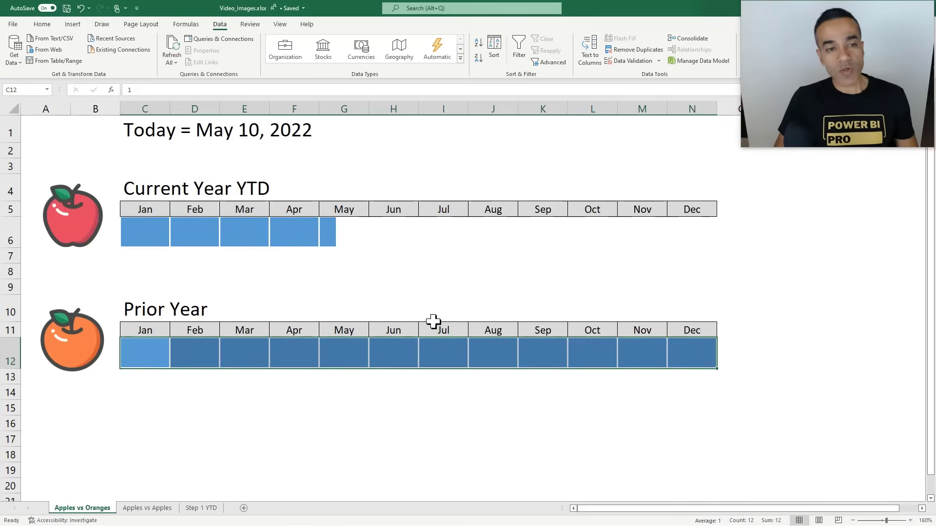
click(300, 274)
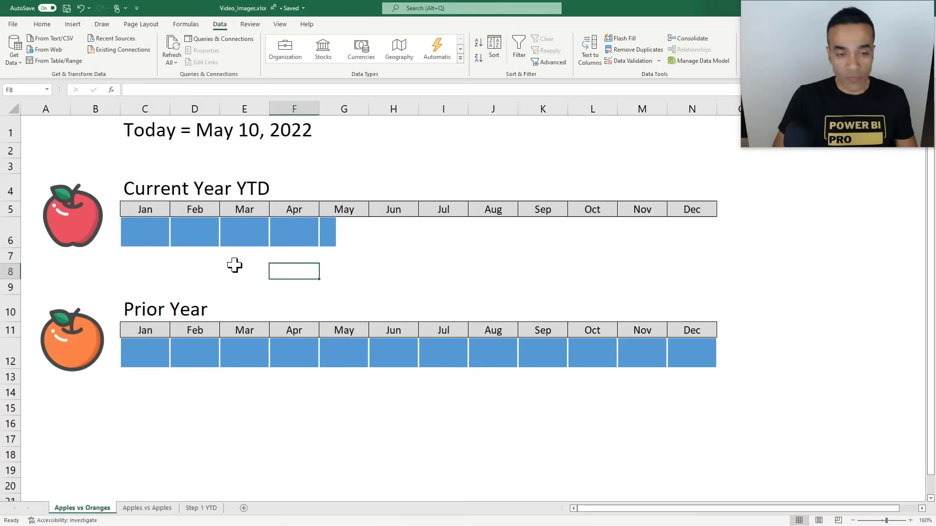
Step: Go to the Apples vs Apples sheet and highlight its Current Year YTD and Prior Year YTD headings
click(143, 510)
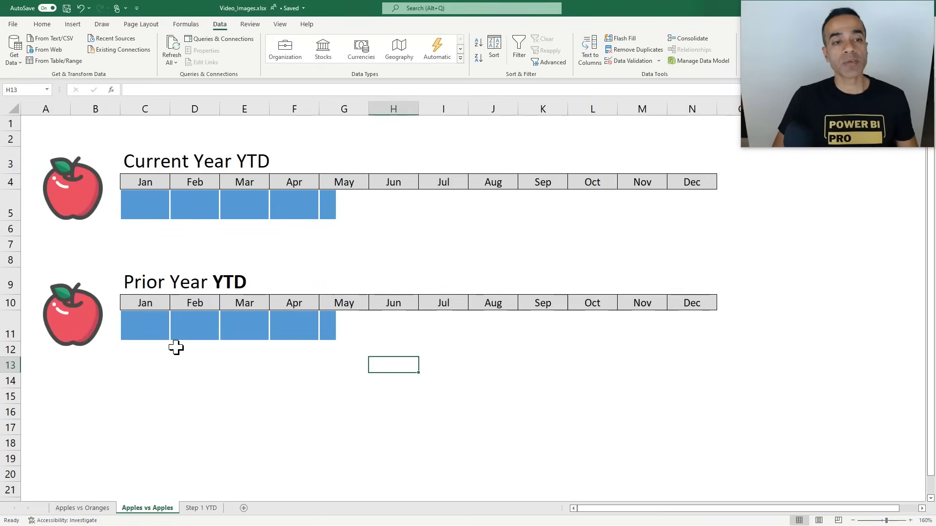
click(141, 164)
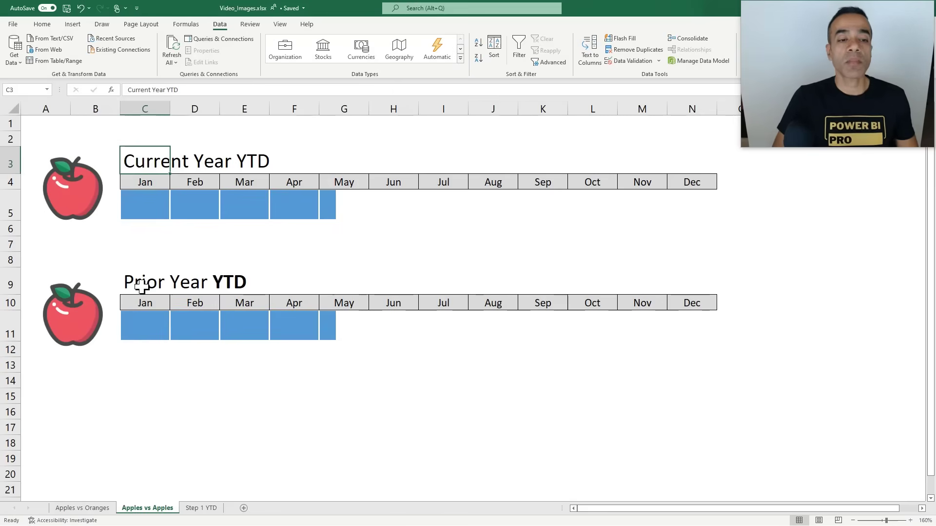
click(141, 286)
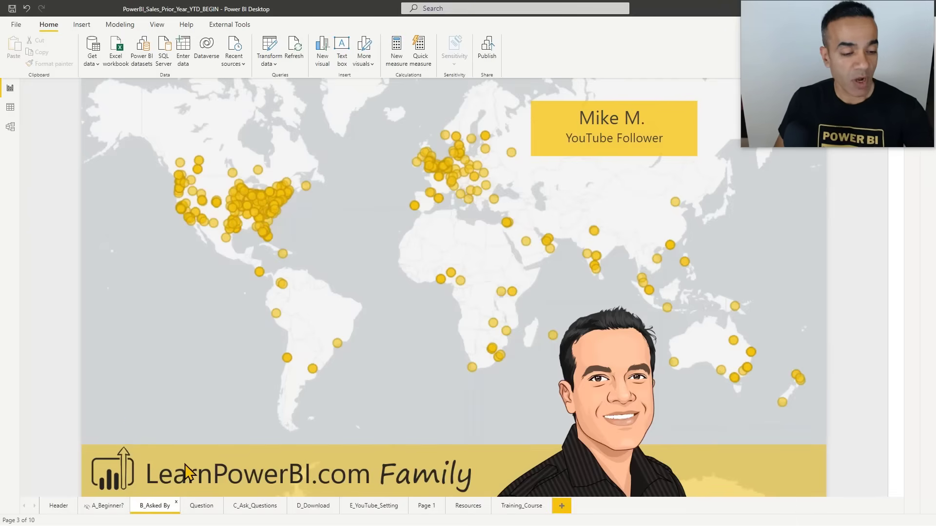
Step: Page through the Question, C_Ask_Questions and D_Download report pages
click(197, 506)
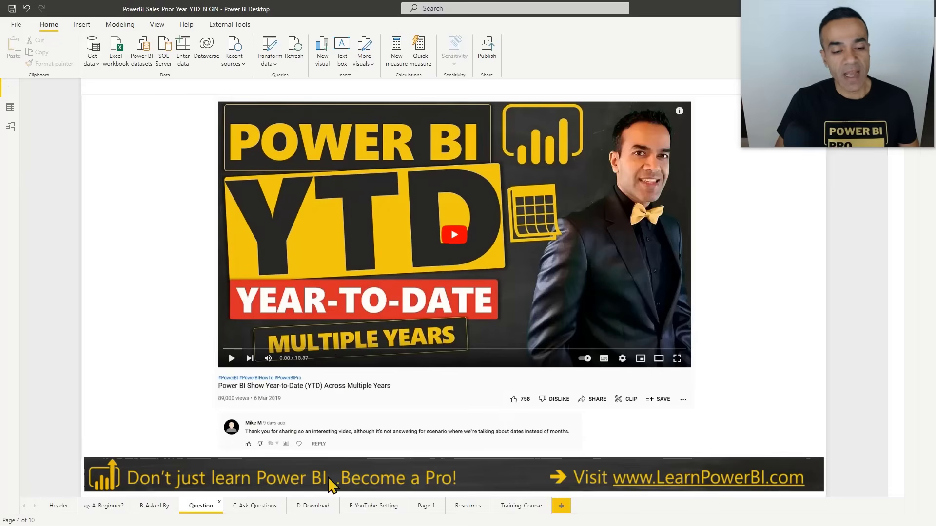
click(254, 506)
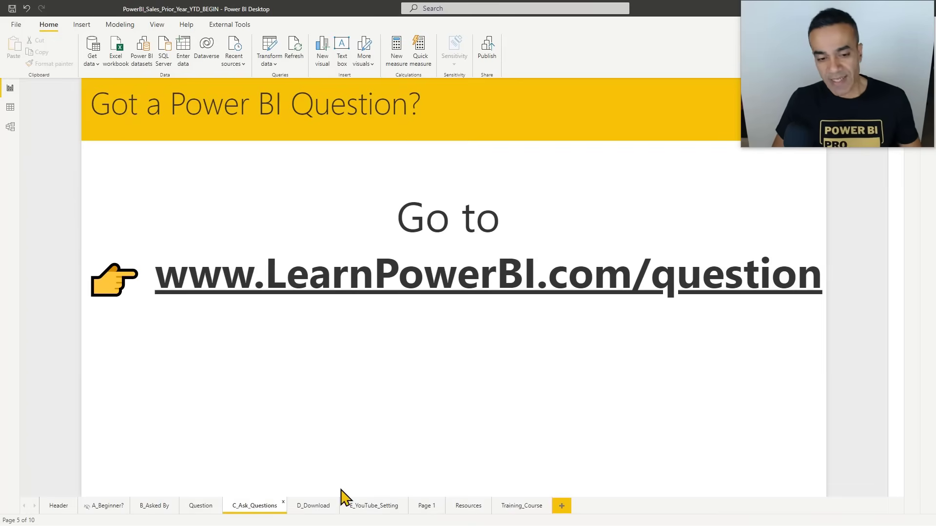
click(309, 508)
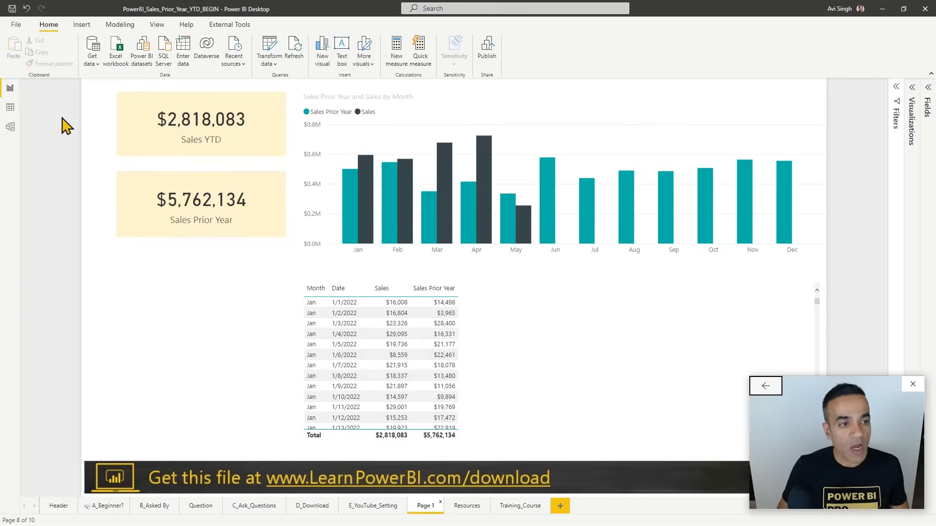
Step: Review the Calendar–Sales relationship in Model view, then return to the report's Resources page
click(10, 128)
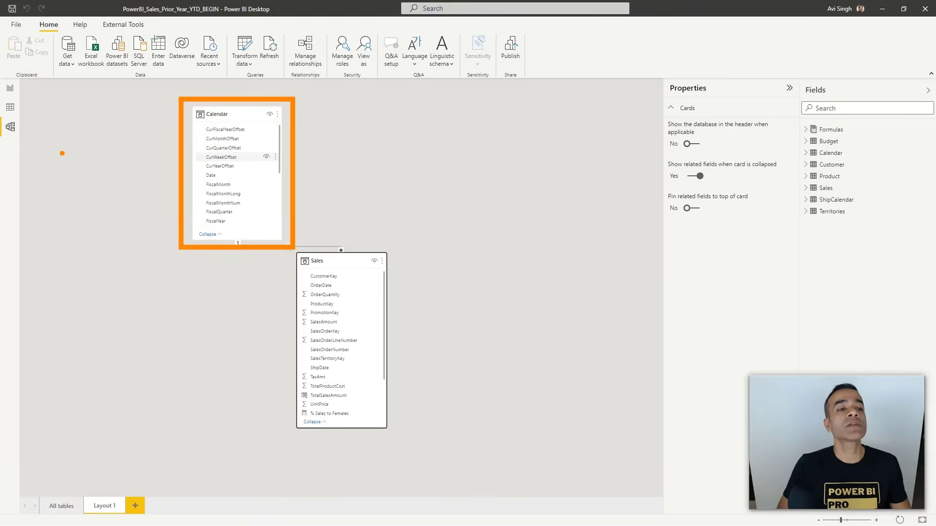
click(10, 88)
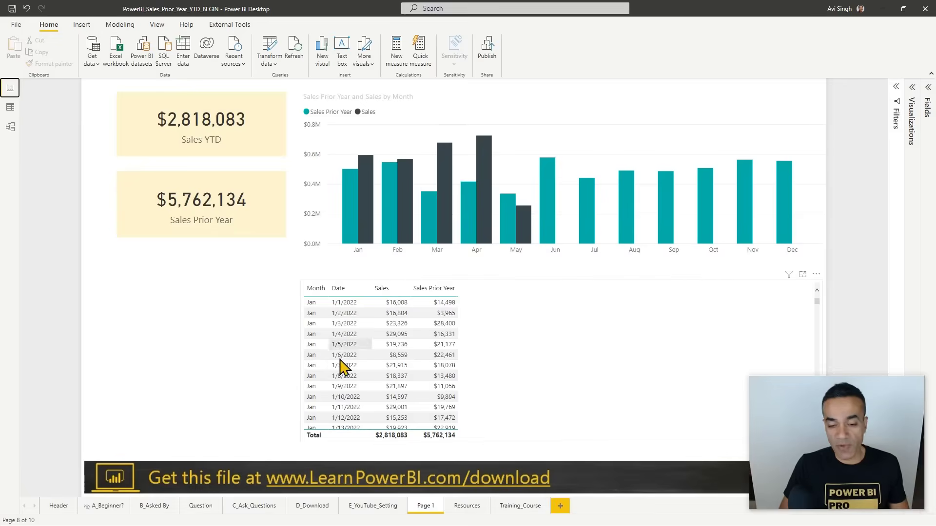
click(467, 506)
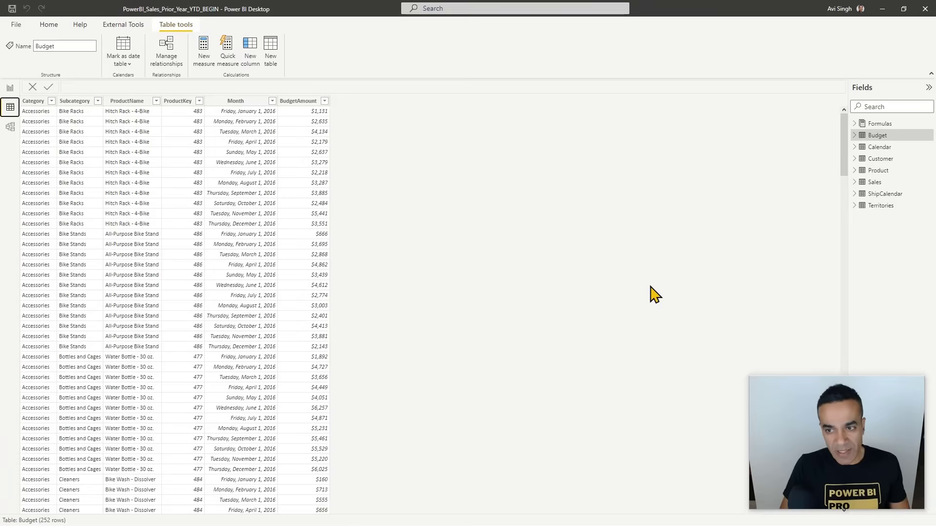
Step: Show the Calendar table's data and inspect the FutureDate column's filter values without filtering
click(879, 146)
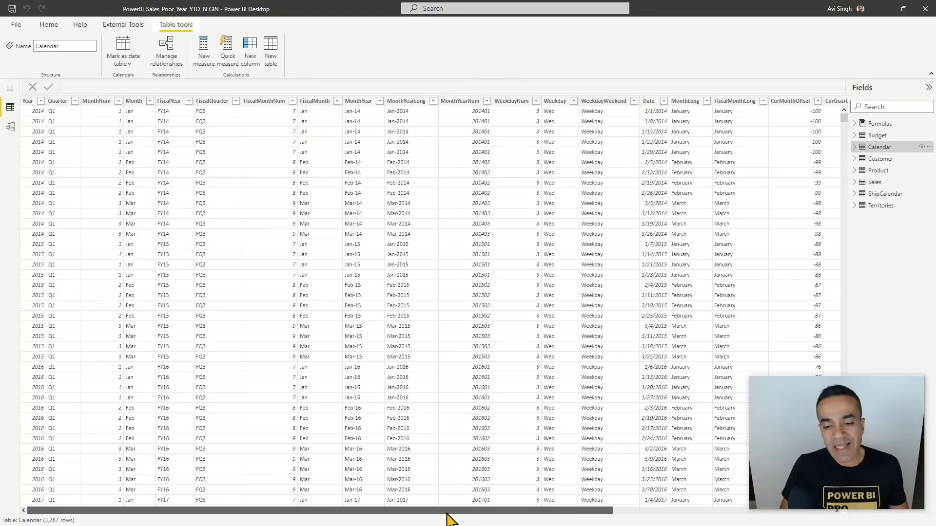
drag(461, 511, 683, 520)
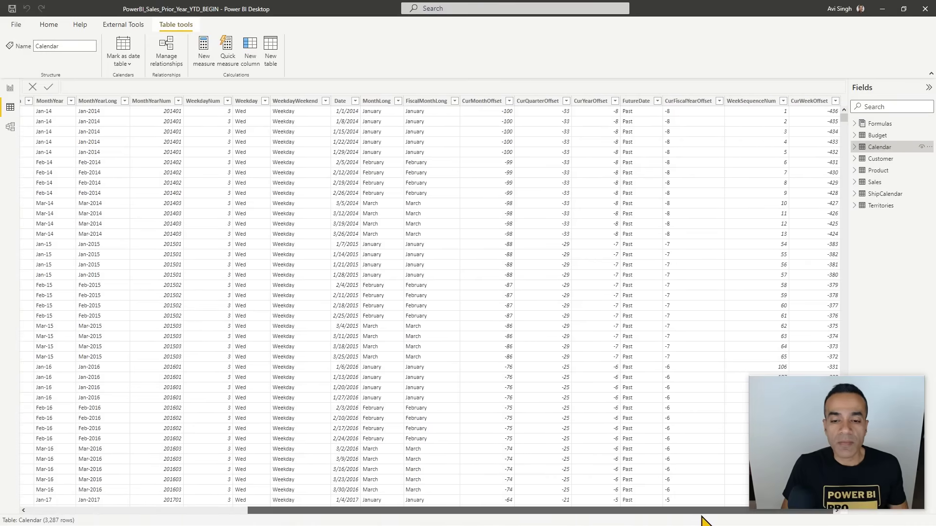
click(638, 103)
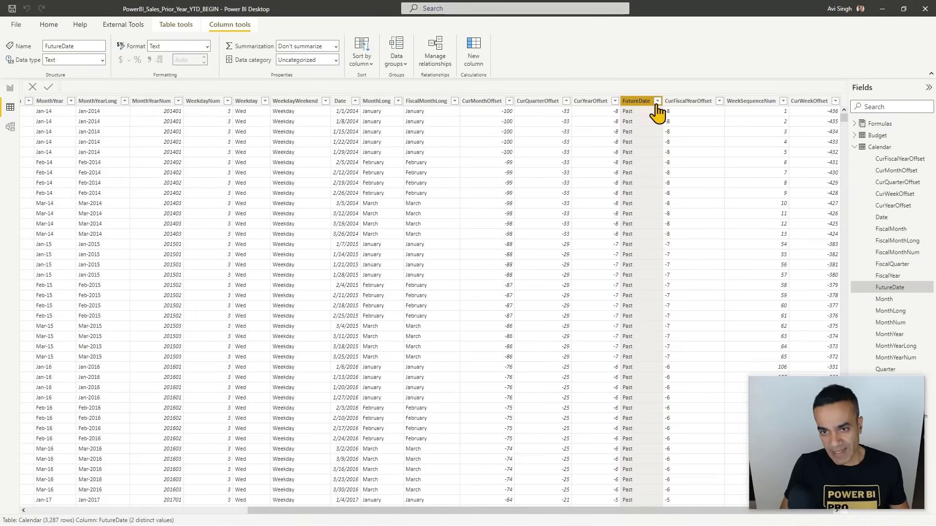
click(676, 99)
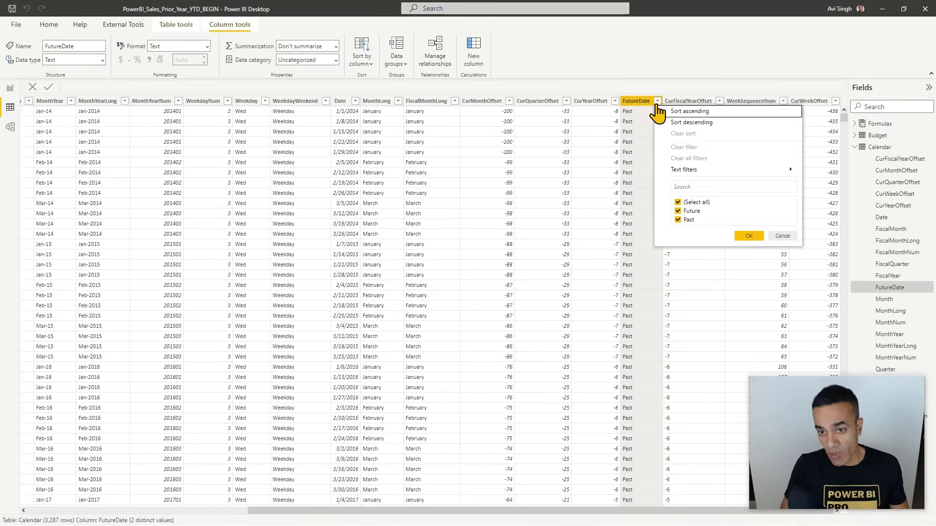
click(782, 237)
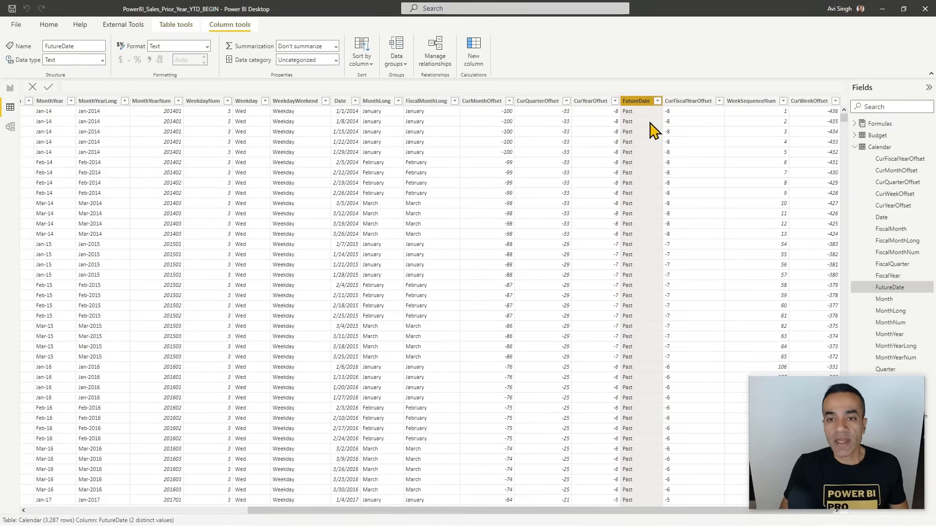
click(657, 101)
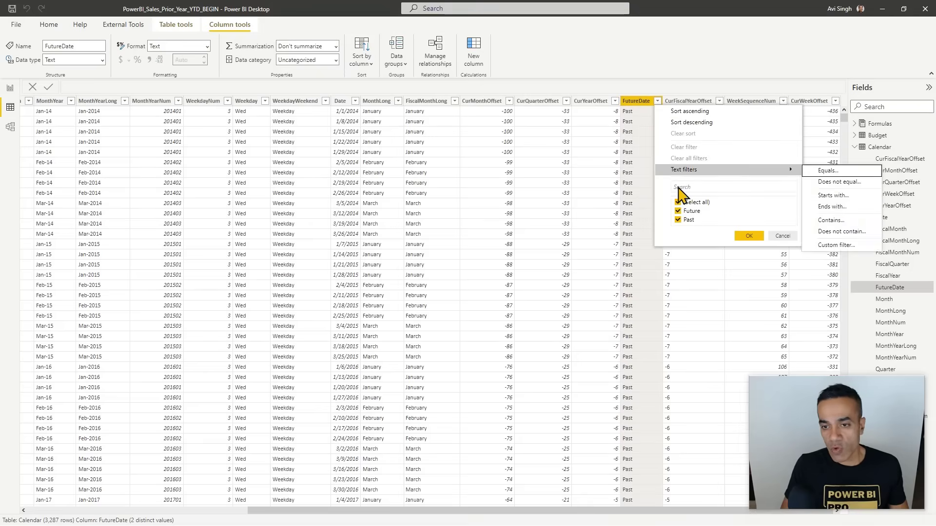
click(781, 236)
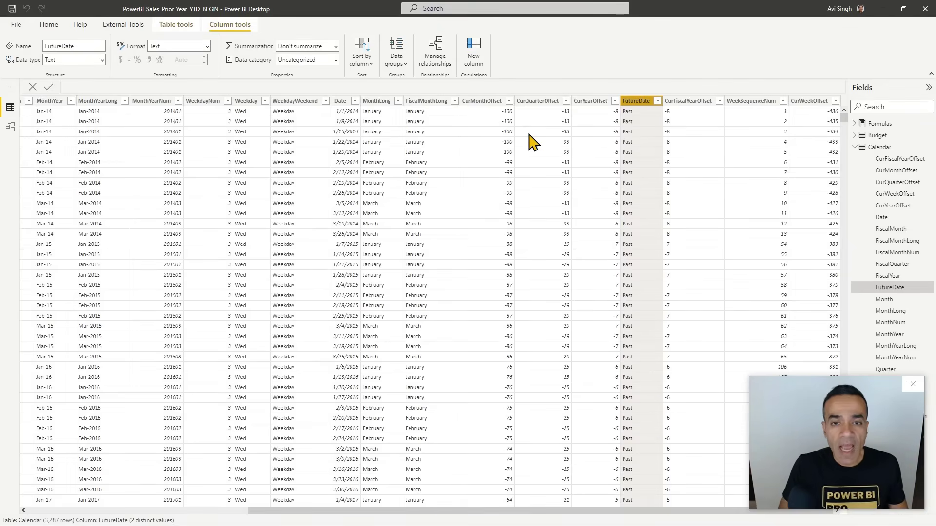
Step: Check the CurYearOffset column's filter values, then go back to Report view
click(587, 102)
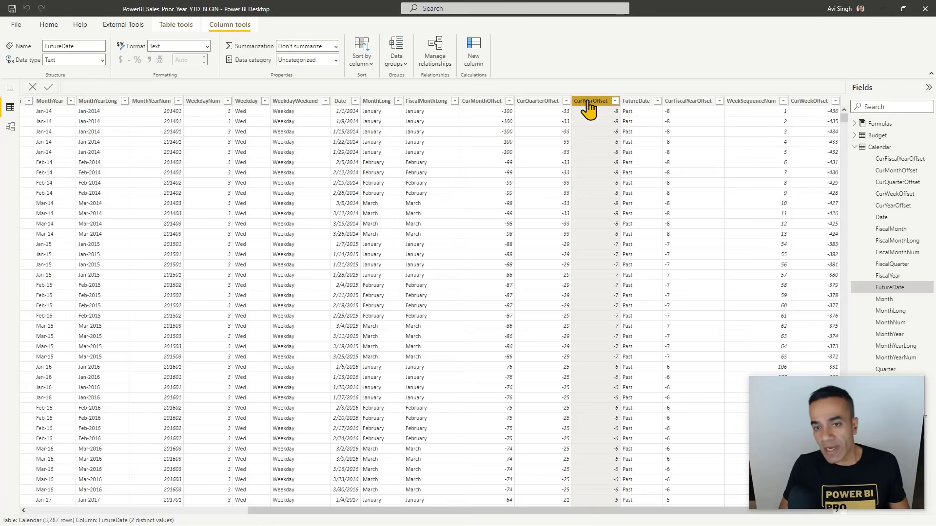
click(615, 101)
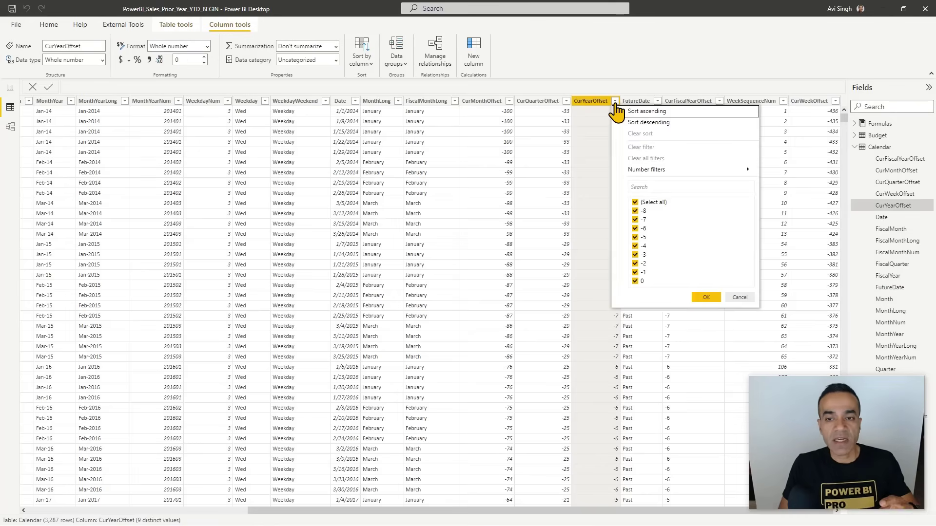
click(733, 298)
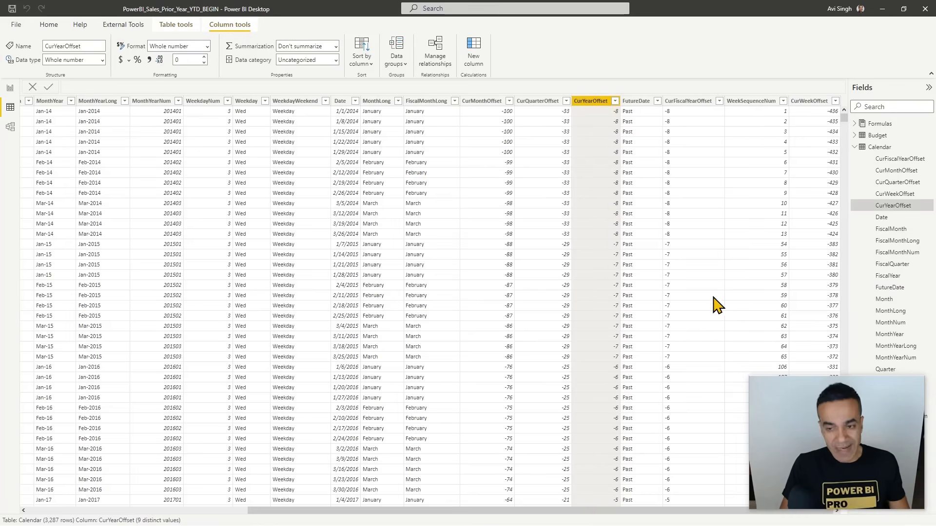
click(9, 89)
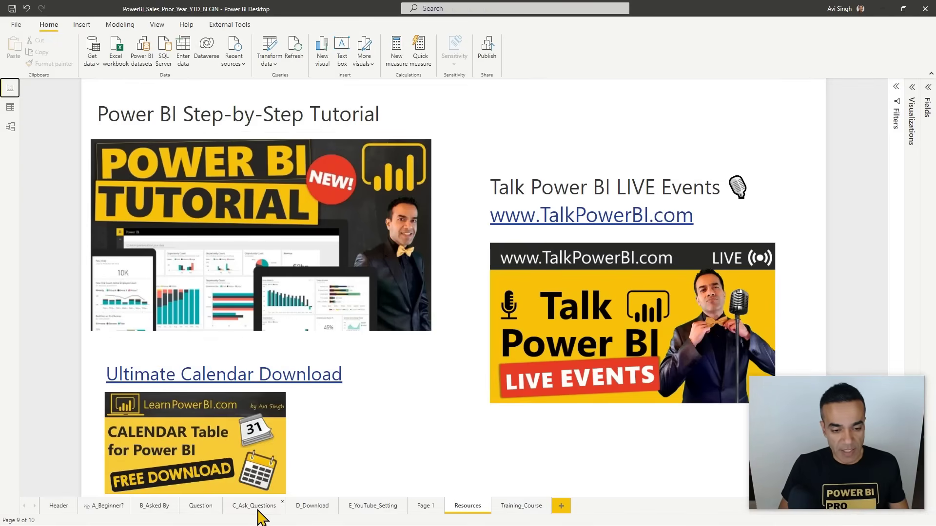
Step: Open Page 1 and review its page filters, which include CurYearOffset = 0
click(426, 506)
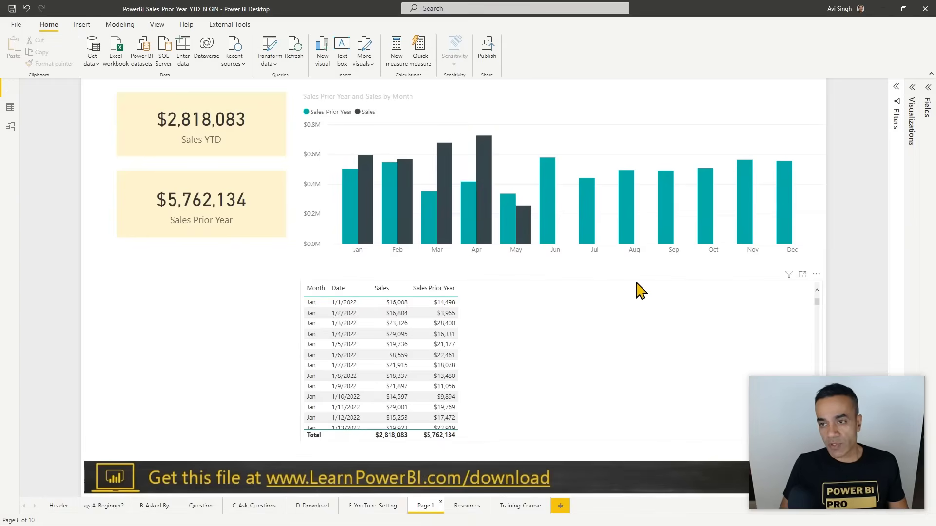
click(896, 90)
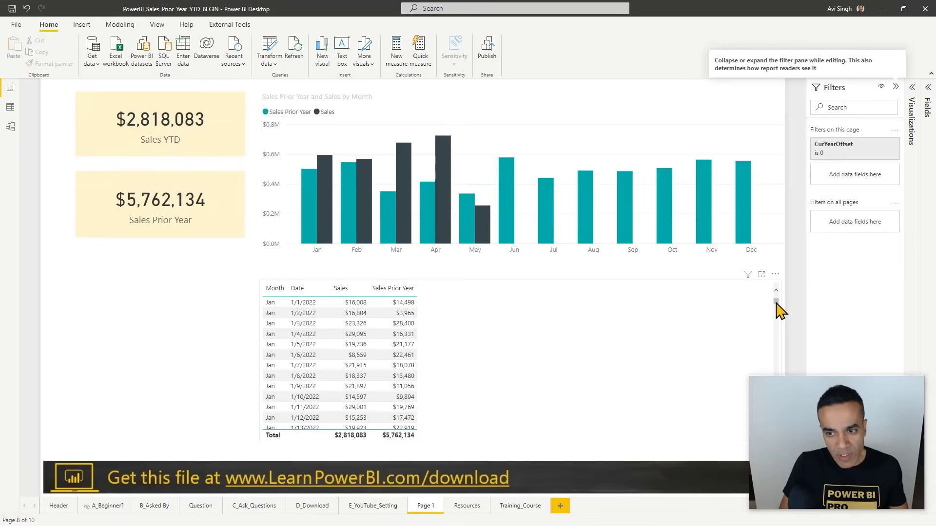
drag(777, 307, 777, 429)
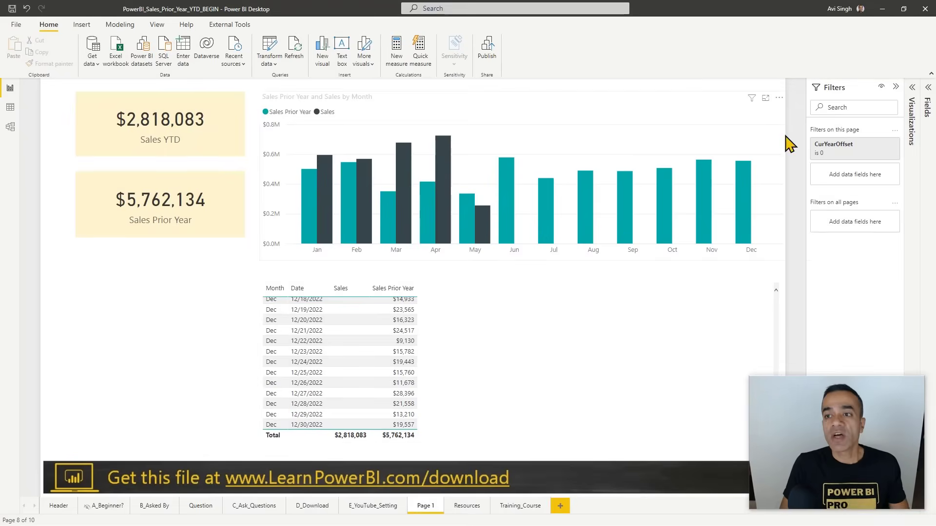
click(895, 87)
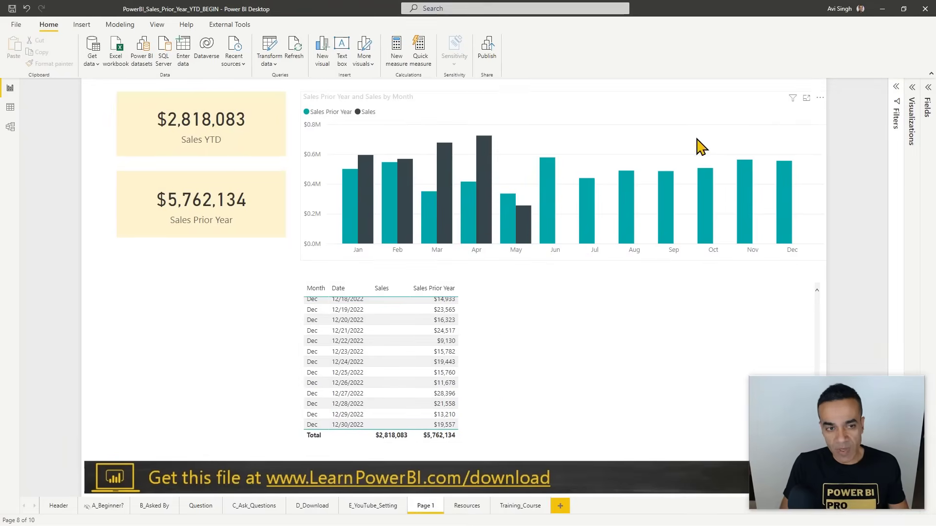
click(896, 103)
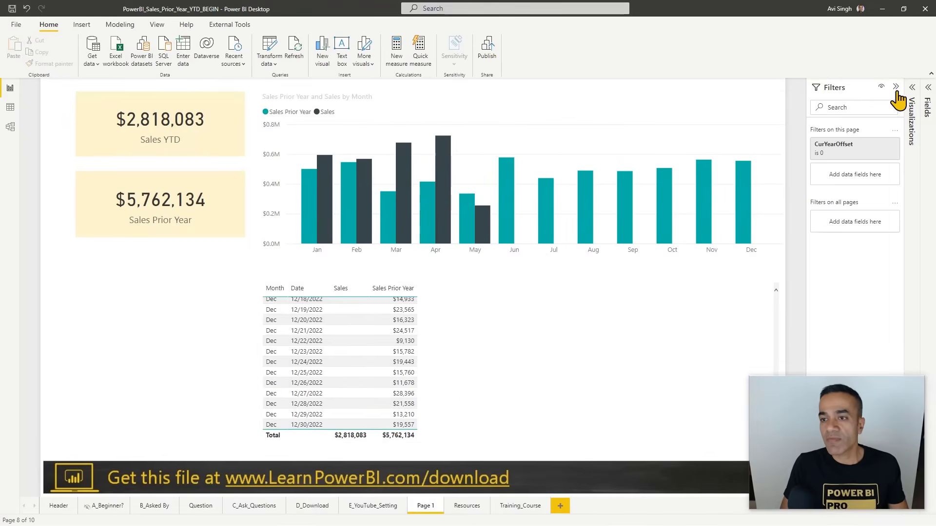
Step: Add Calendar's FutureDate as a page-level filter, try Past, then clear it
click(928, 96)
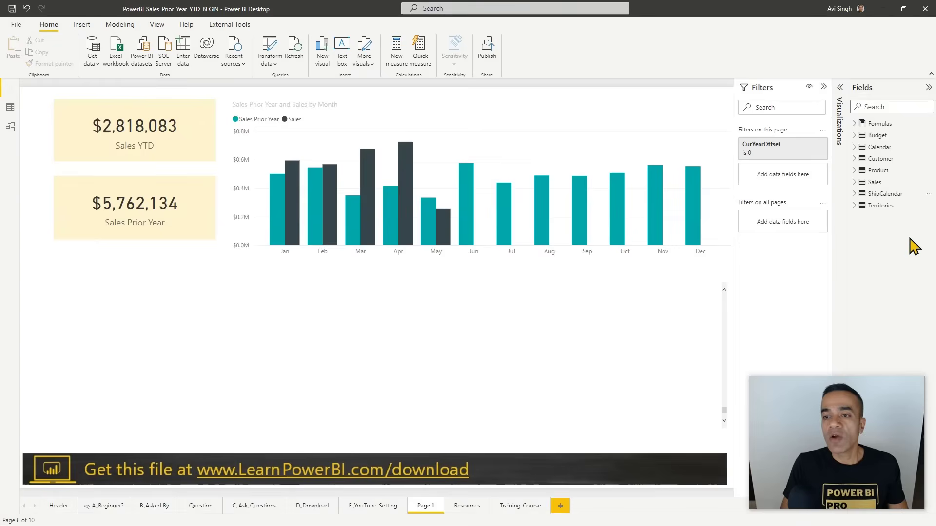
click(853, 147)
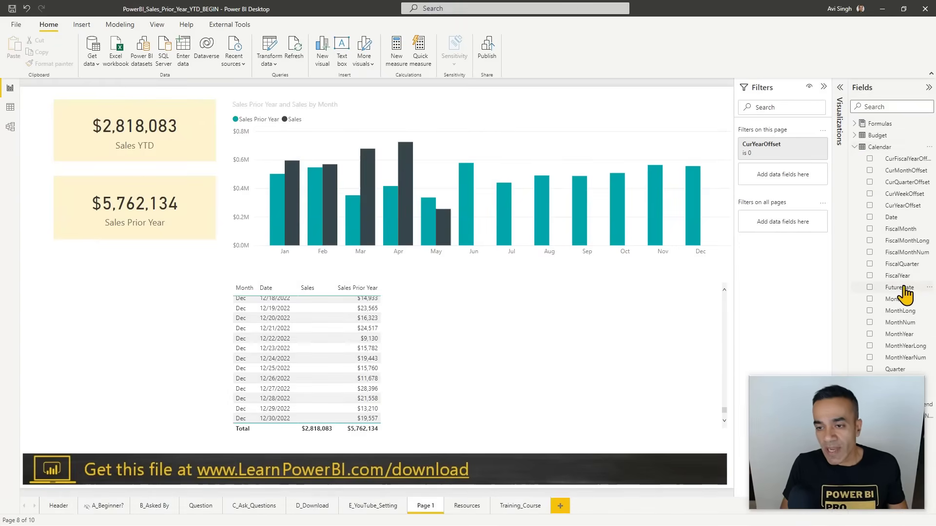
drag(903, 291, 800, 186)
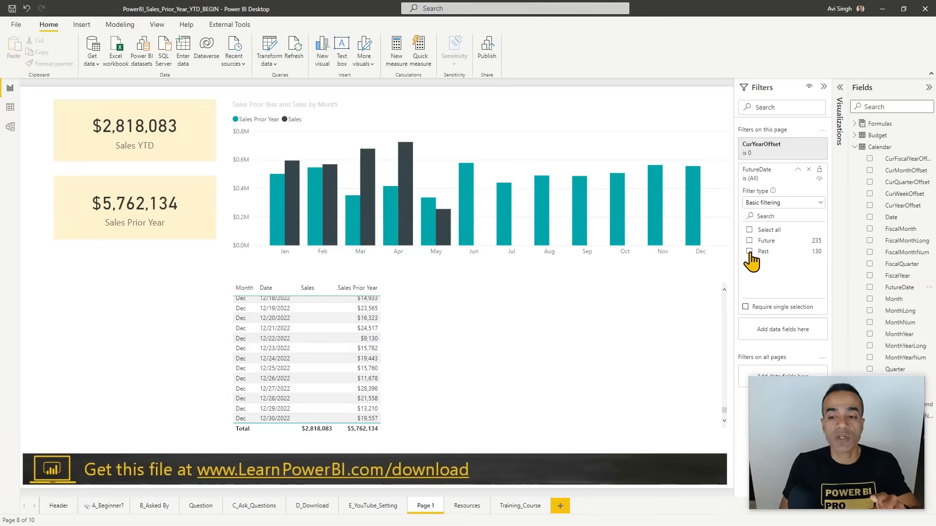
click(750, 252)
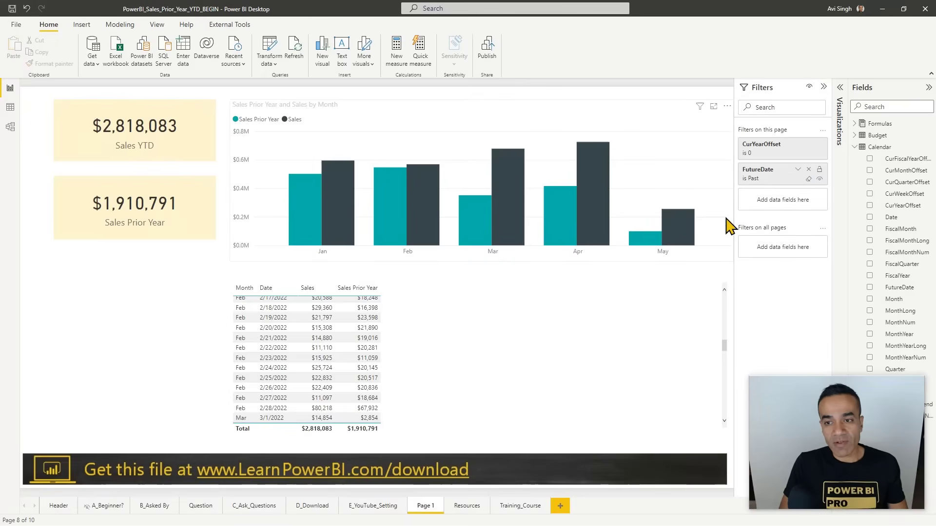
click(808, 178)
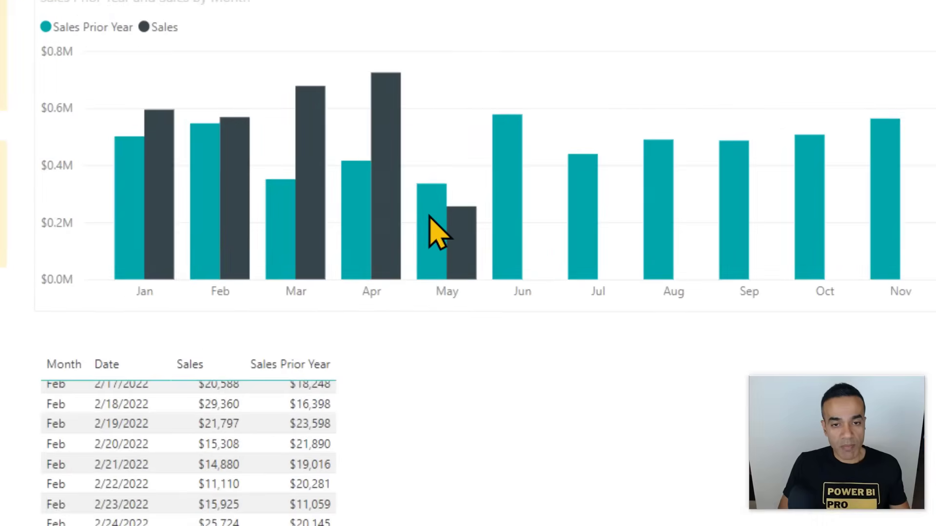
Step: Reapply FutureDate = Past so Sales Prior Year drops to $1,910,791
mouse_move(432, 216)
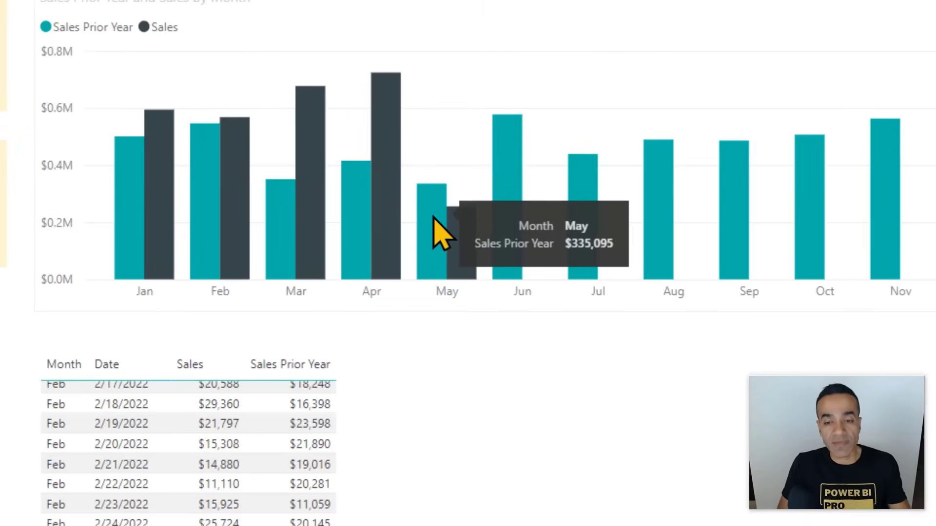
mouse_move(463, 249)
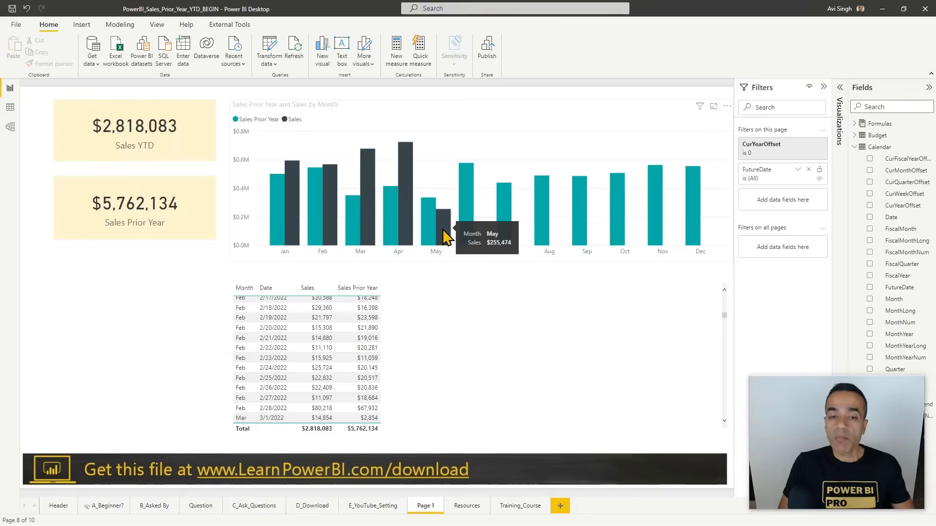
click(800, 173)
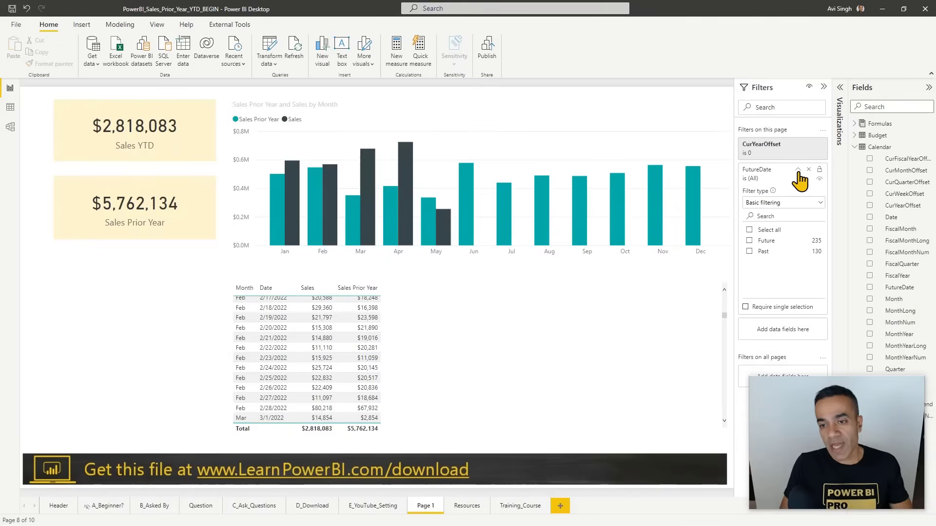
click(749, 251)
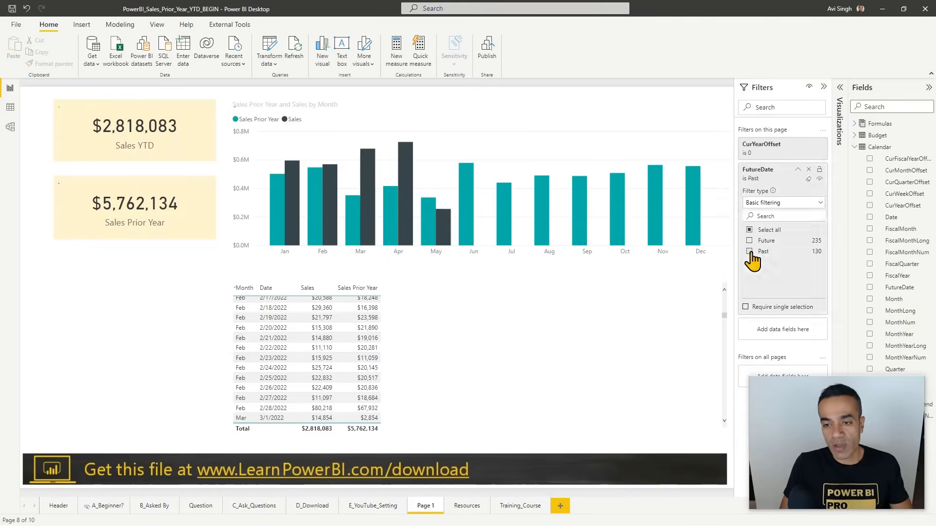
click(798, 169)
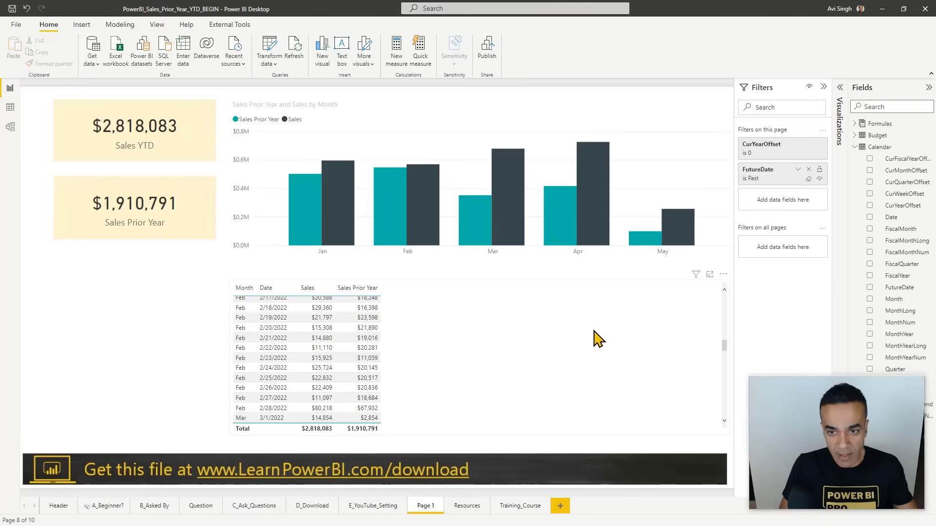
mouse_move(648, 250)
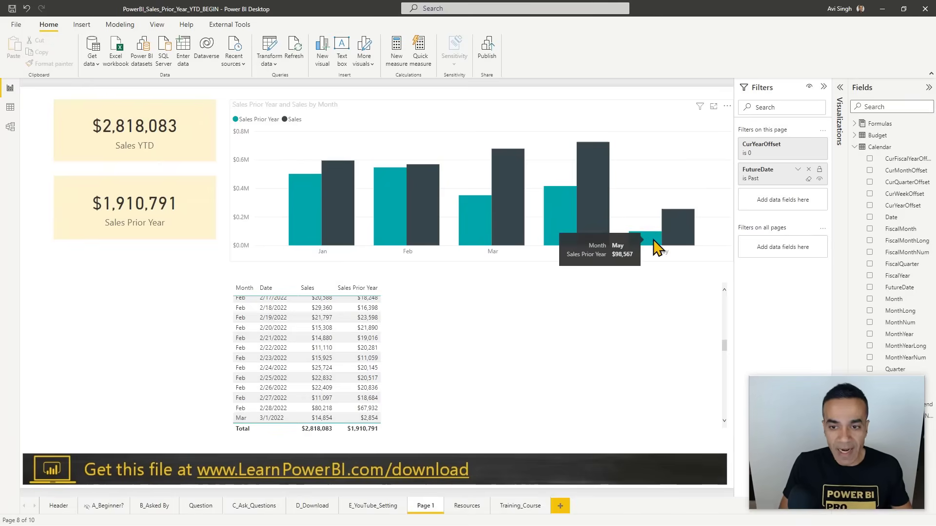
mouse_move(675, 239)
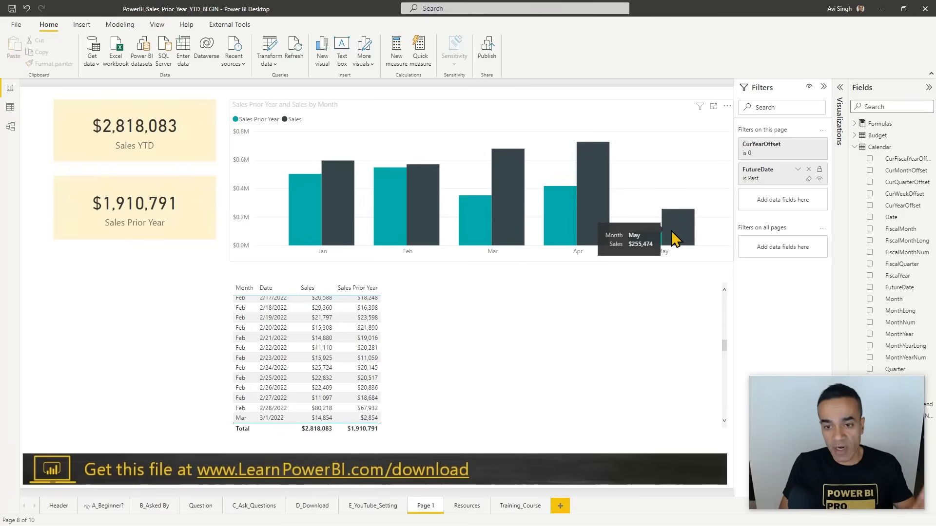
scroll(416, 332, down, 10)
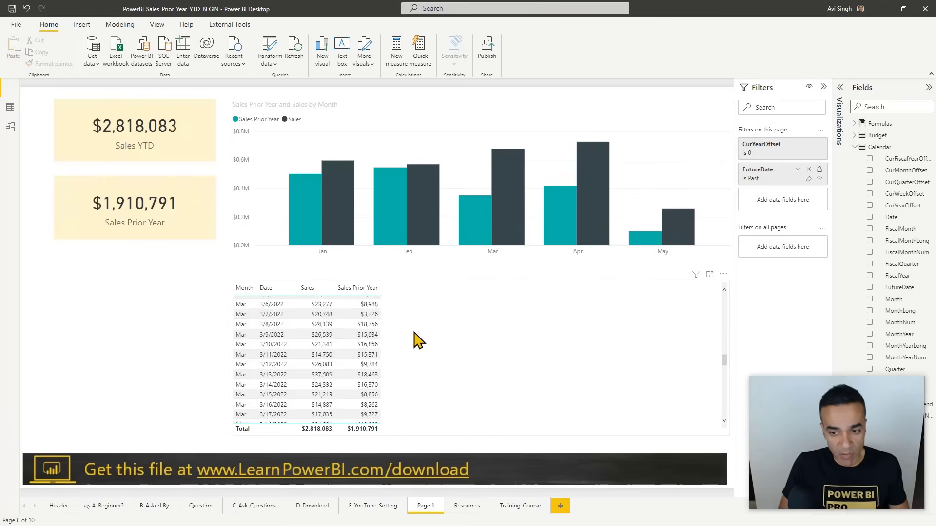
scroll(424, 362, down, 9)
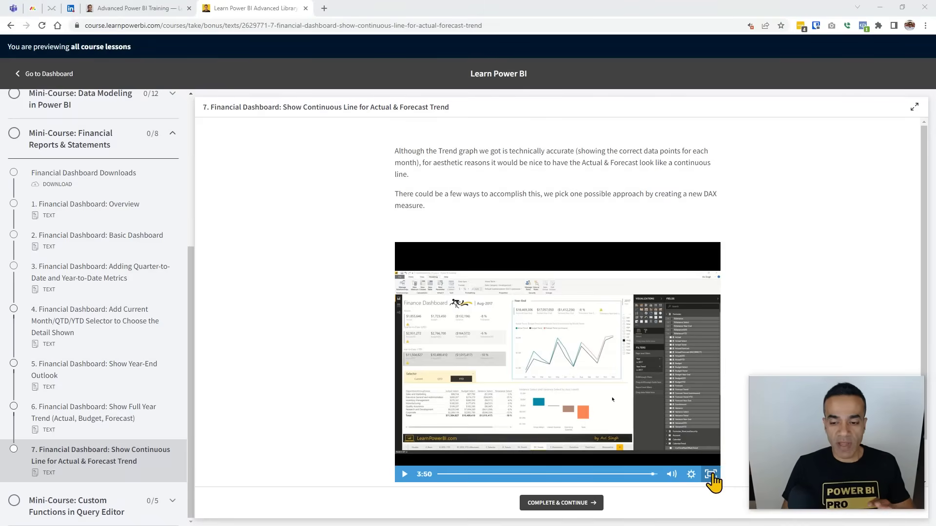
Step: Watch the continuous-line lesson video full screen, then return to Power BI Desktop
click(712, 474)
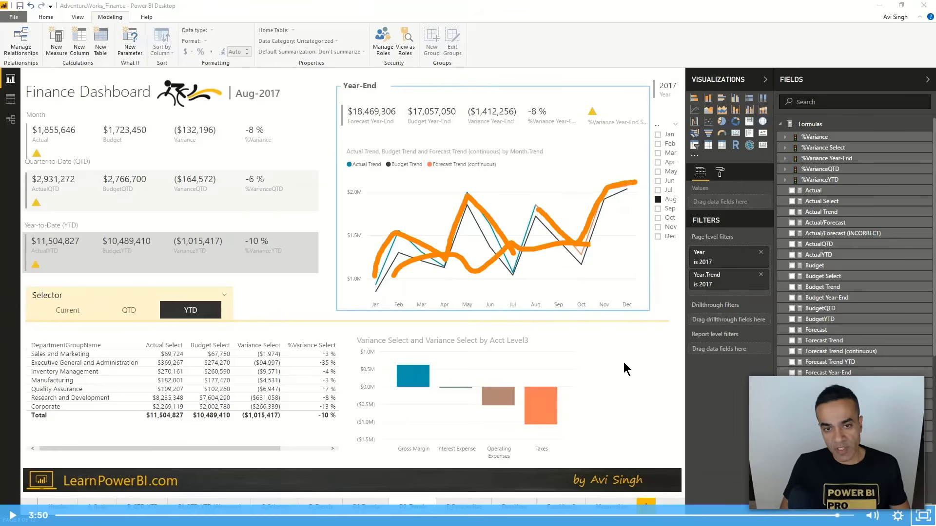
key(Escape)
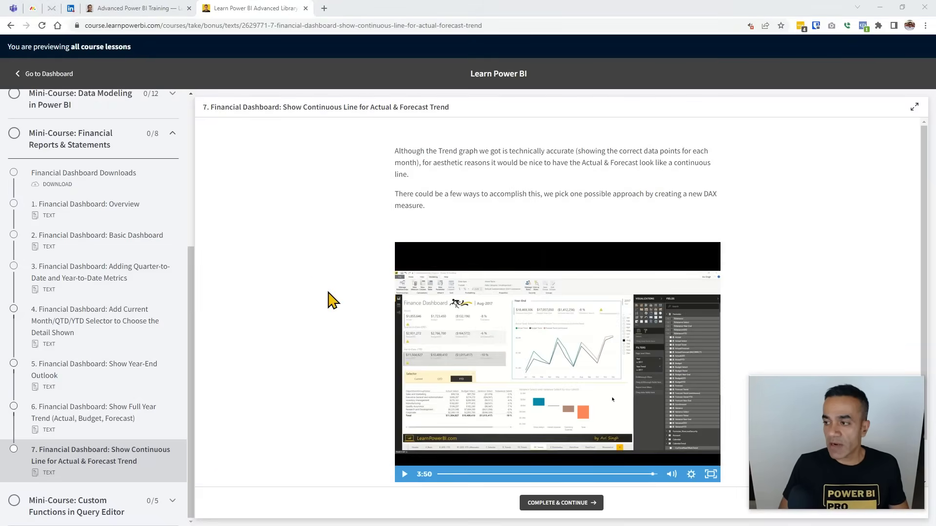
key(alt+Tab)
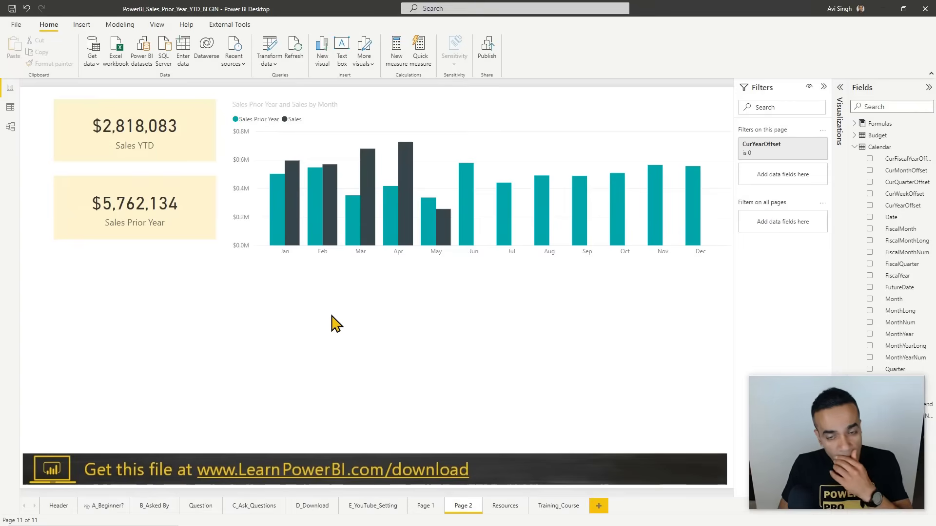
Step: Select the sales-by-month bar chart, then deselect it
click(584, 156)
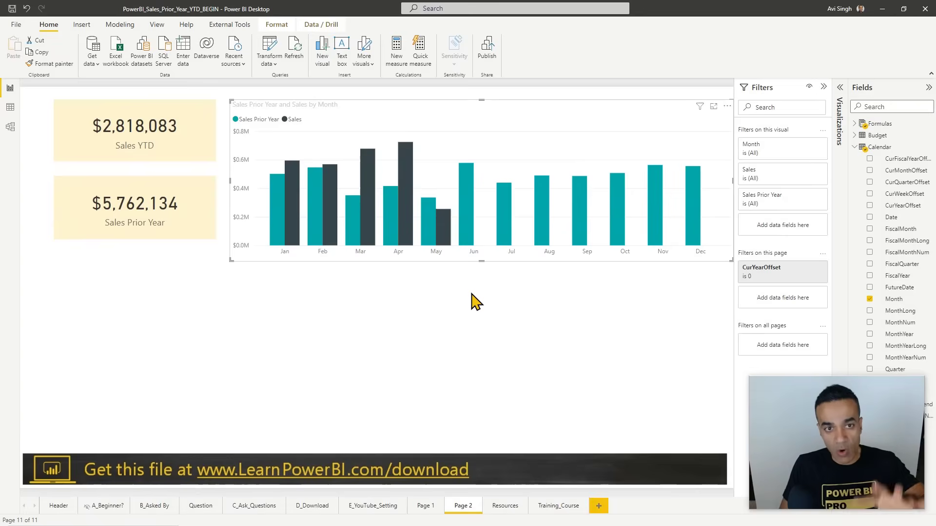
click(442, 322)
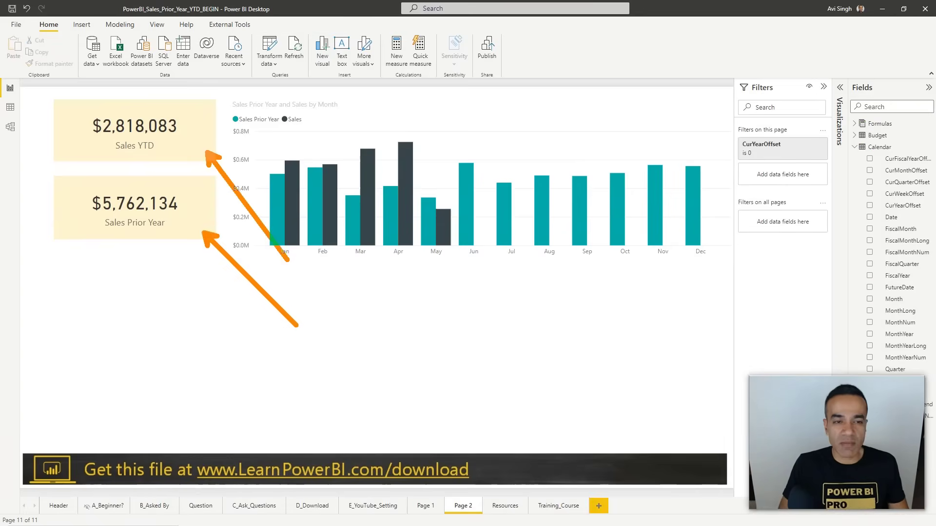
key(Escape)
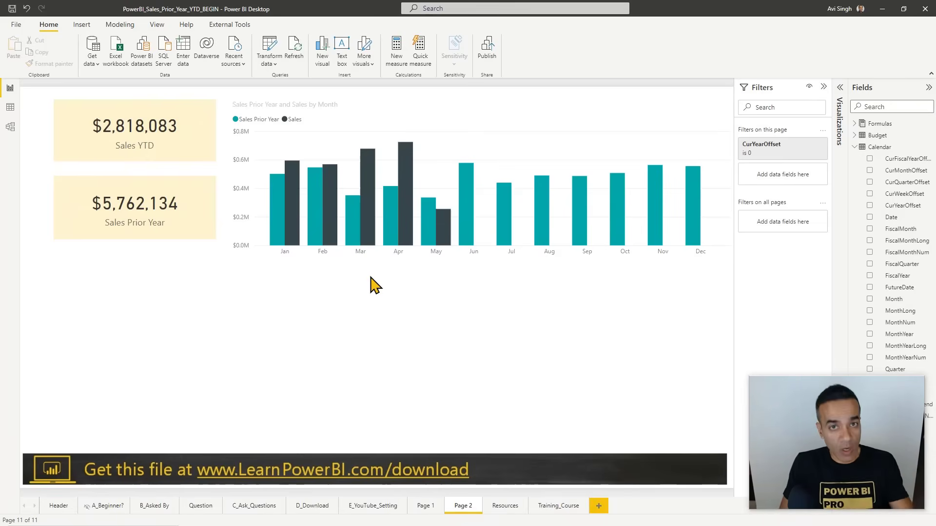
Step: Duplicate the Sales Prior Year card with copy and paste
click(193, 235)
key(ctrl+c)
key(ctrl+v)
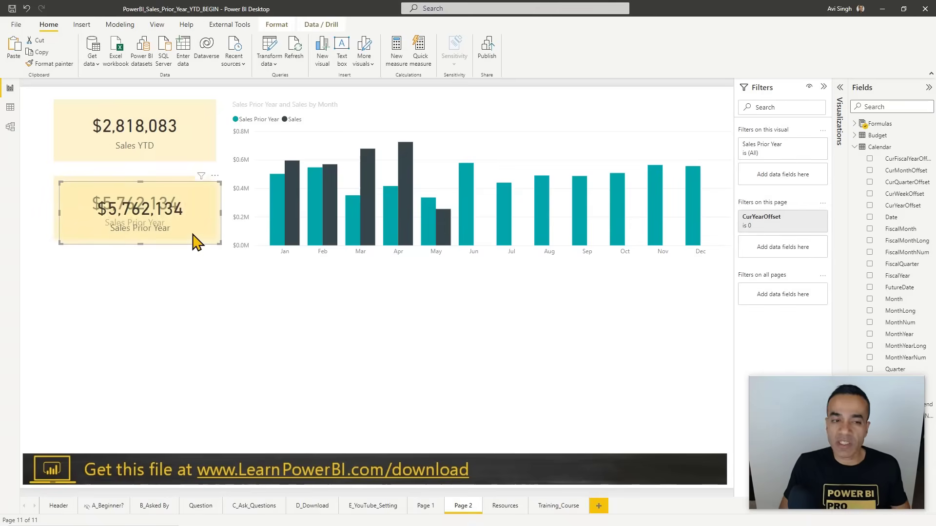
Step: Place the duplicate card below Sales Prior Year and open the STEP-BY-STEP measure's [Sales] formula
drag(214, 197, 207, 275)
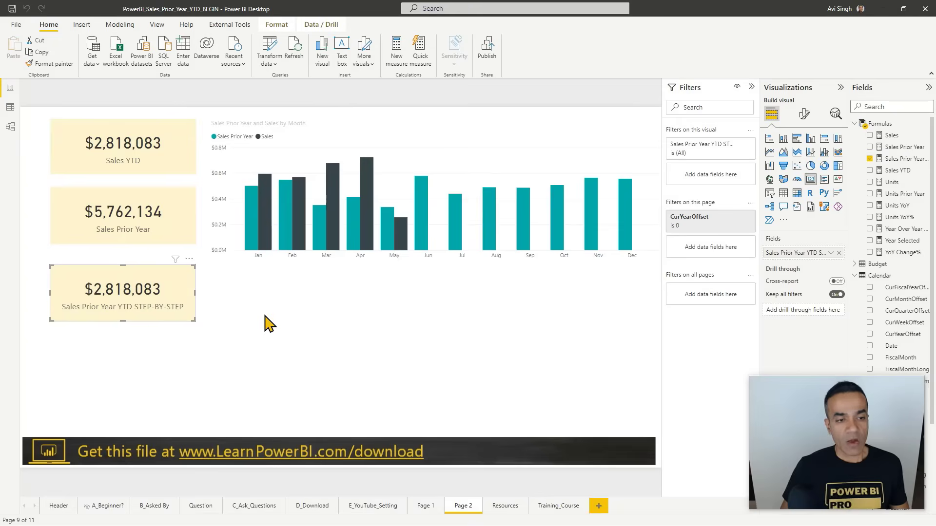
click(899, 158)
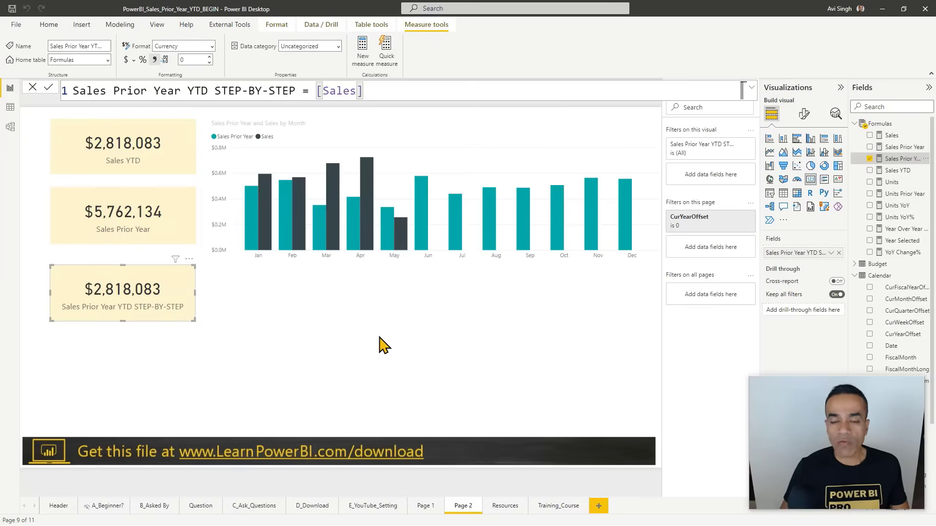
Step: In Excel, collapse the Step 3 and Step 2 diagram outline groups
key(alt+Tab)
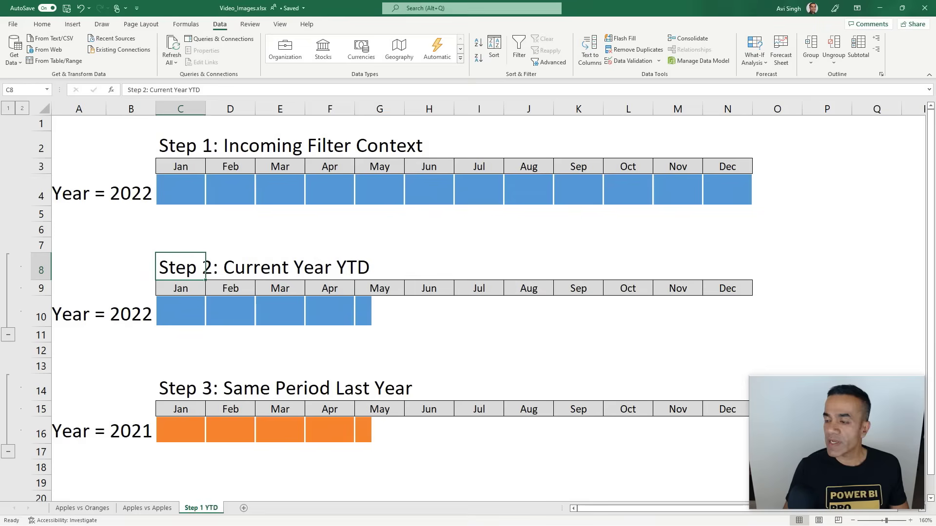
click(8, 452)
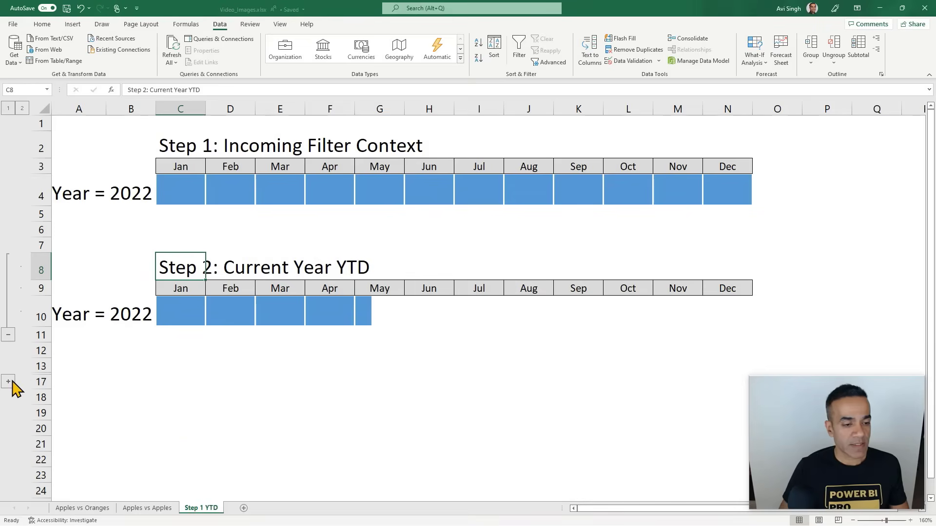
click(8, 334)
click(178, 228)
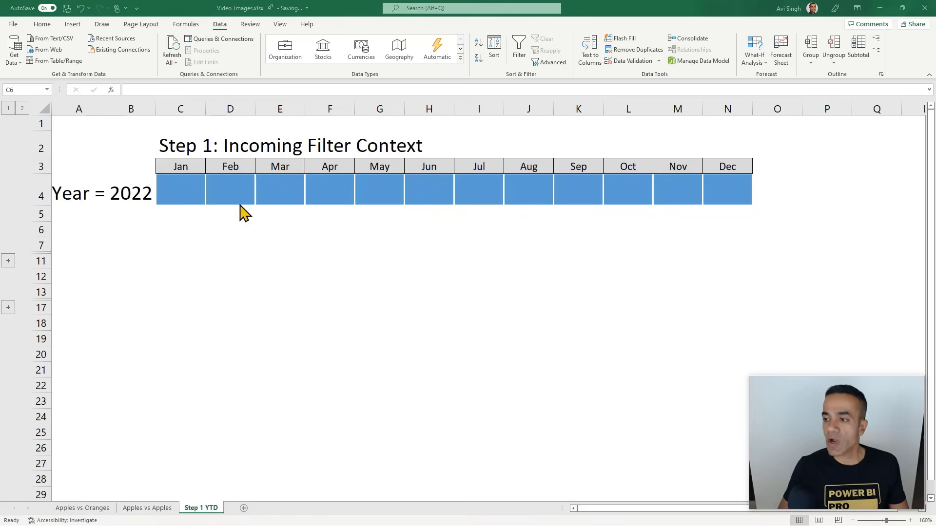
key(alt+Tab)
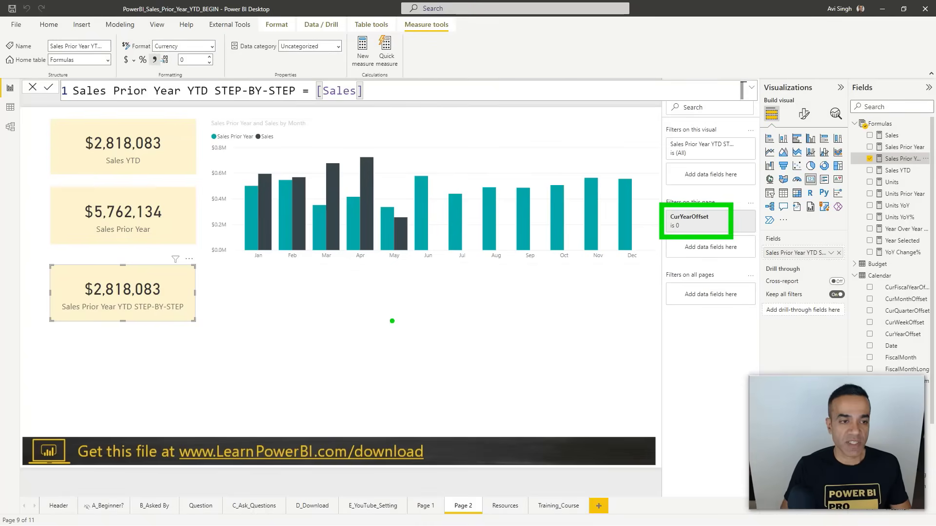
Step: Point out the Year = 2022 label and Step 1 months, then expand Step 2: Current Year YTD
key(alt+Tab)
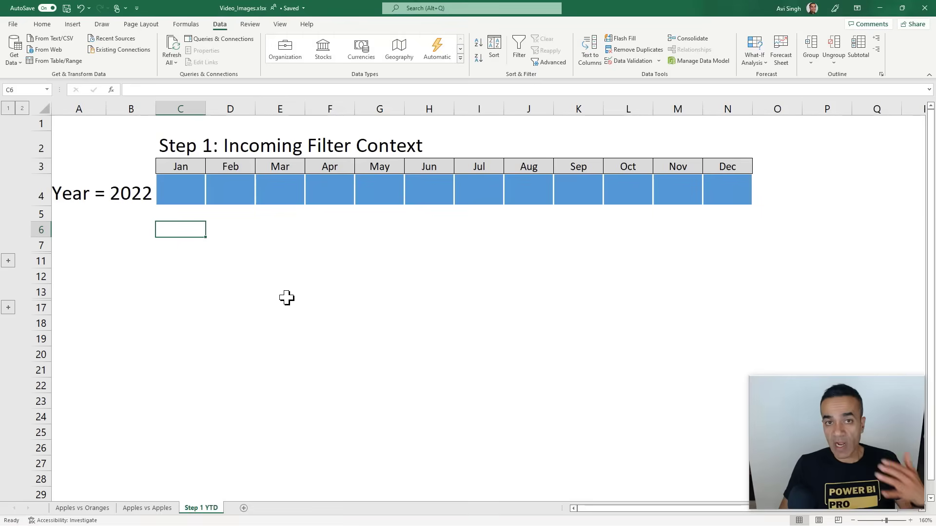
click(83, 197)
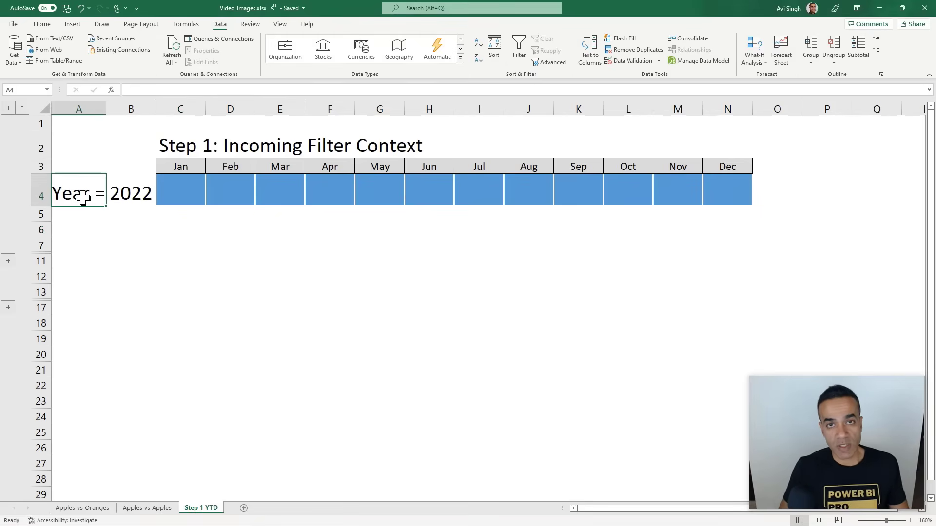
key(alt+Tab)
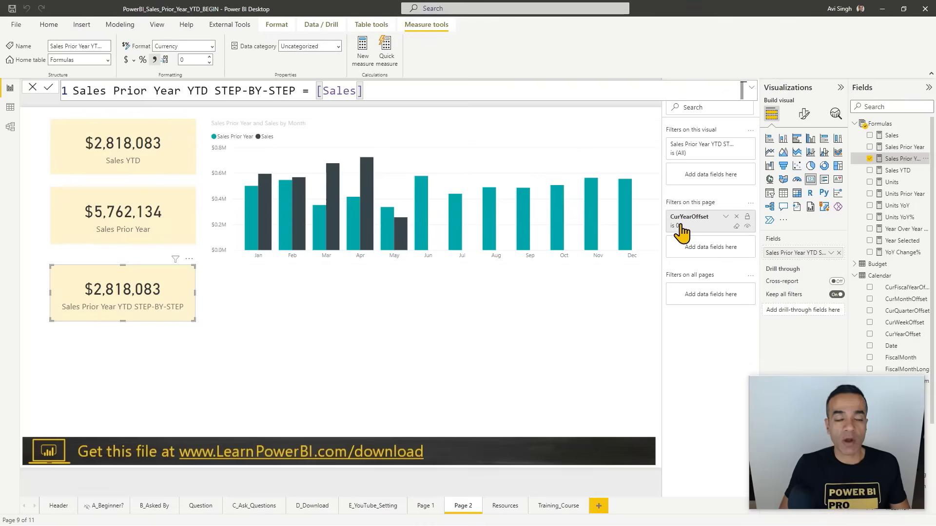
key(alt+Tab)
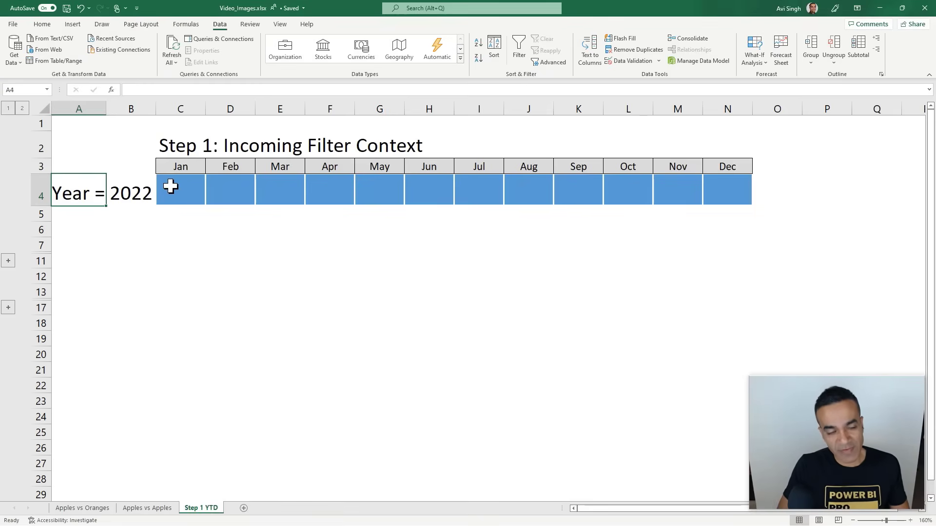
drag(171, 186, 725, 192)
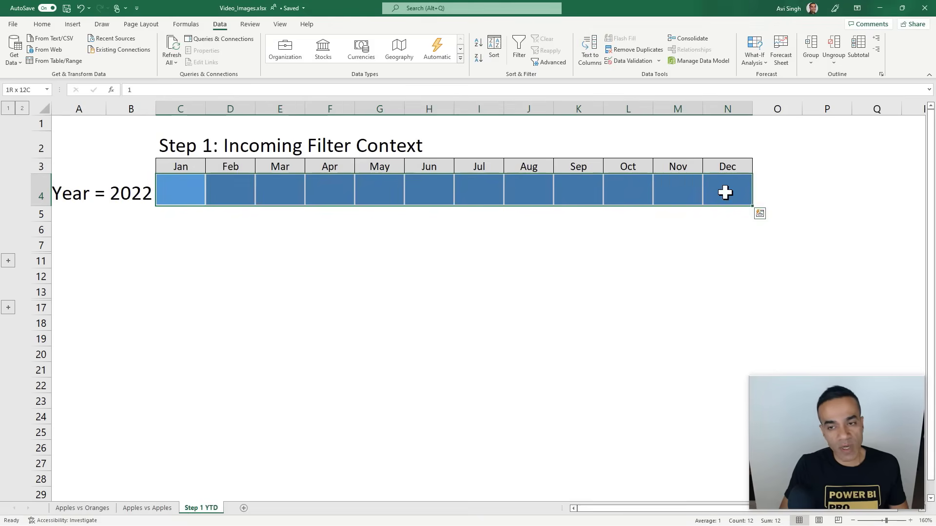
click(8, 262)
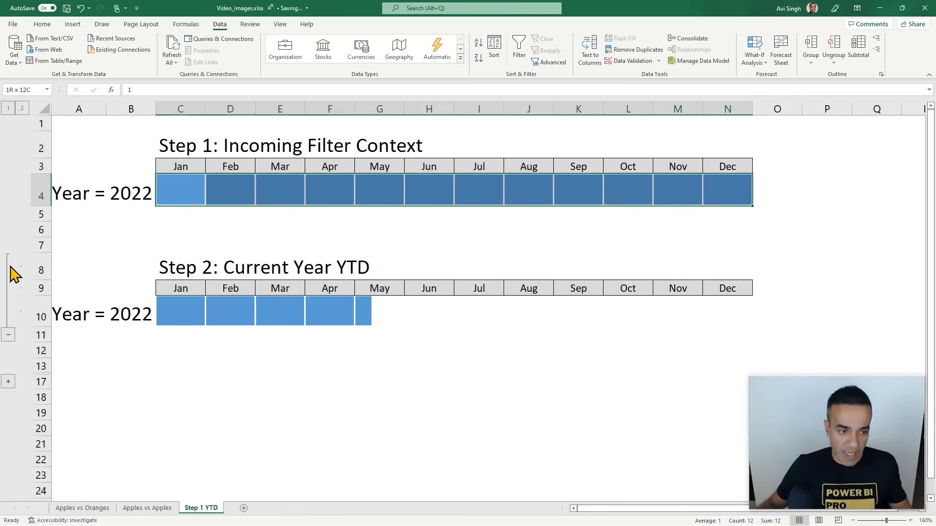
key(alt+Tab)
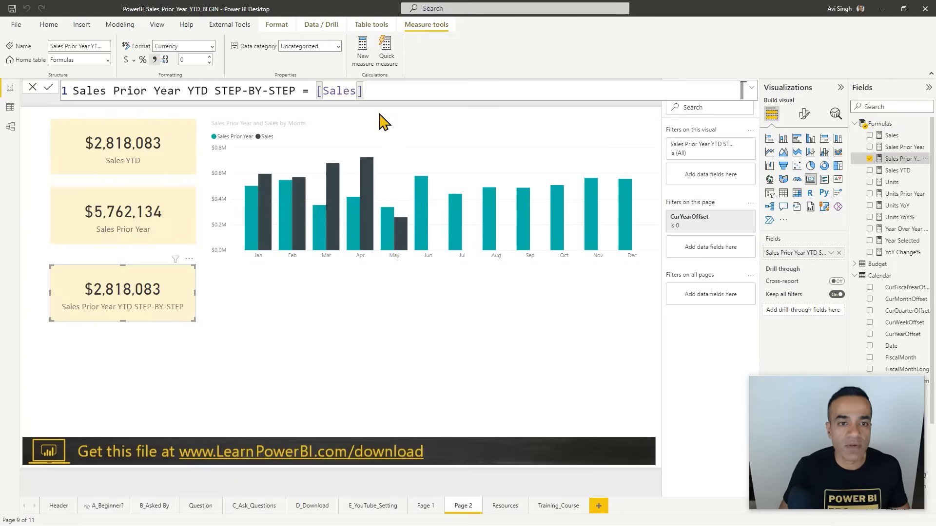
Step: Wrap [Sales] in CALCULATE with the filter 'Calendar'[FutureDate] = "Past" and commit the measure
click(318, 90)
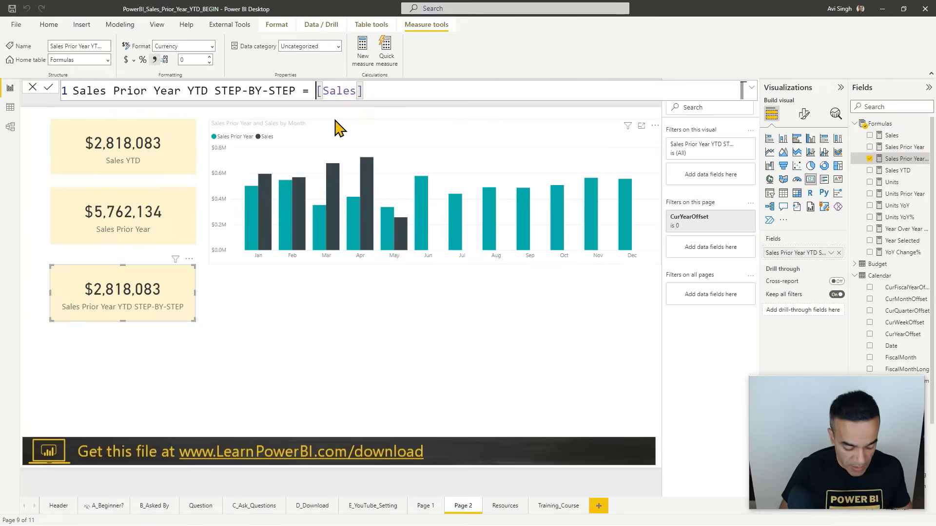
text(CAL)
click(366, 116)
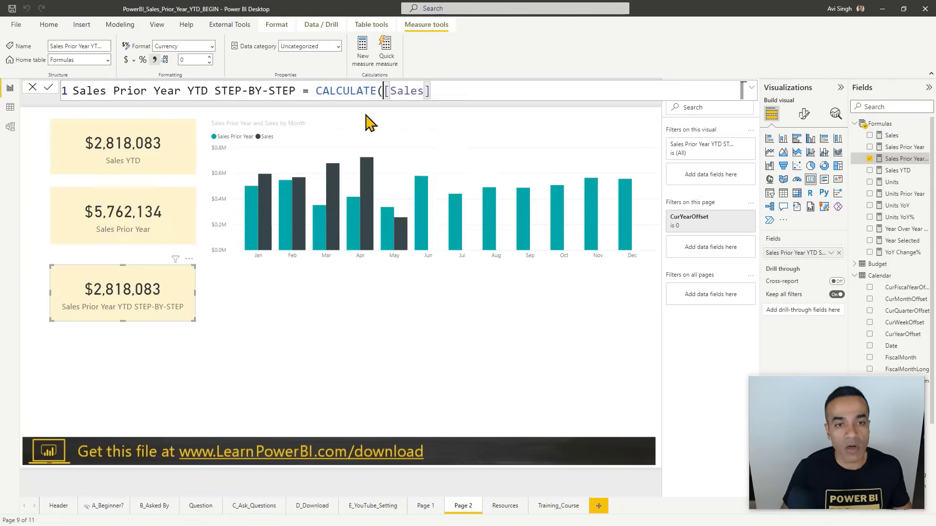
key(End)
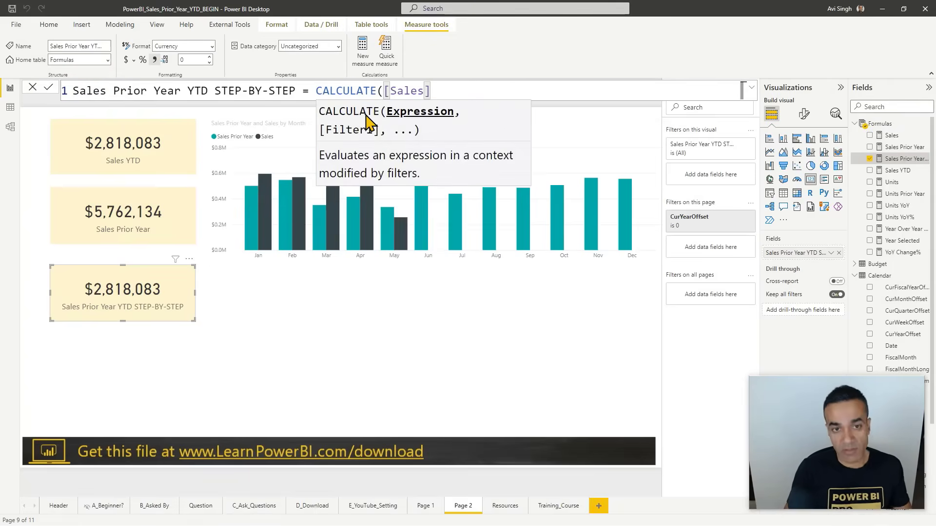
text(, )
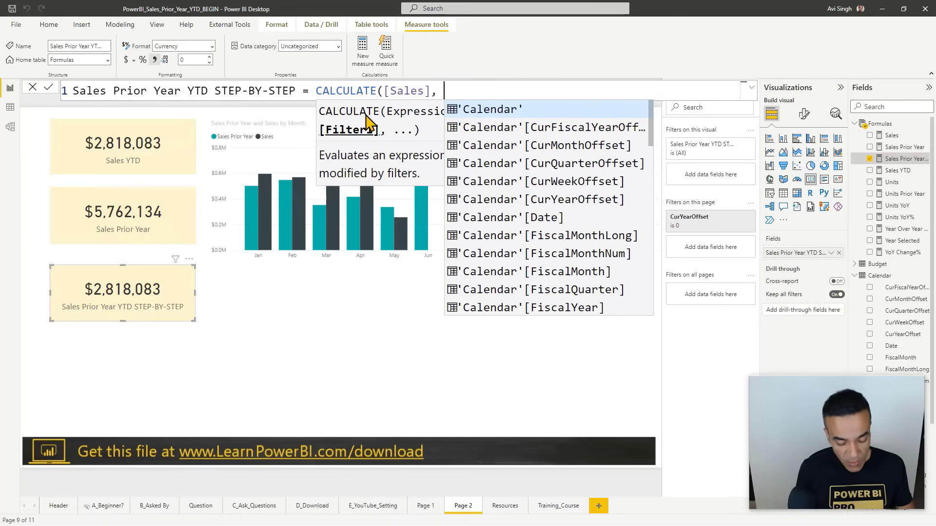
text(Future)
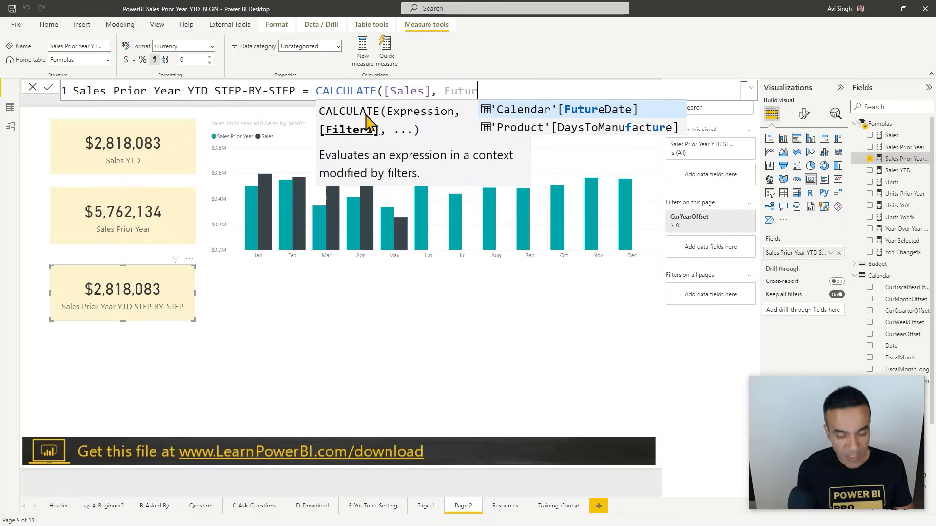
click(527, 115)
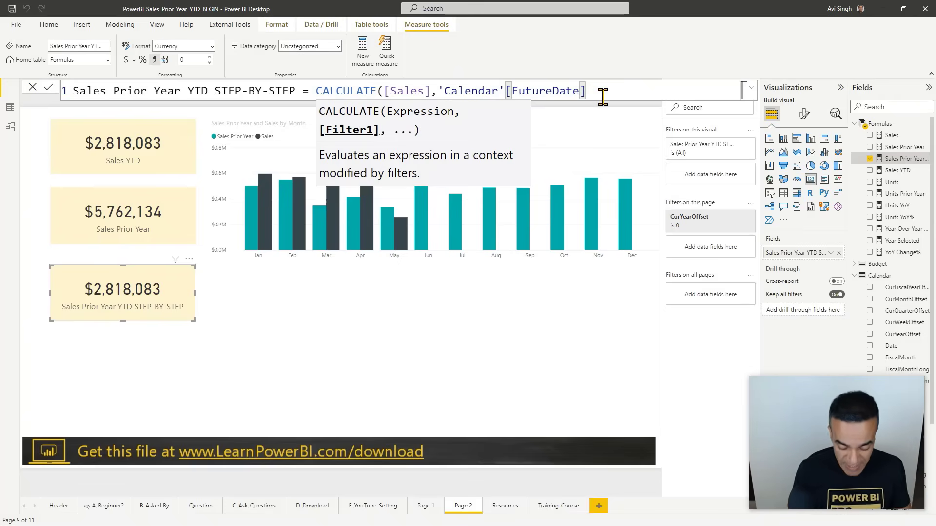
text(= ")
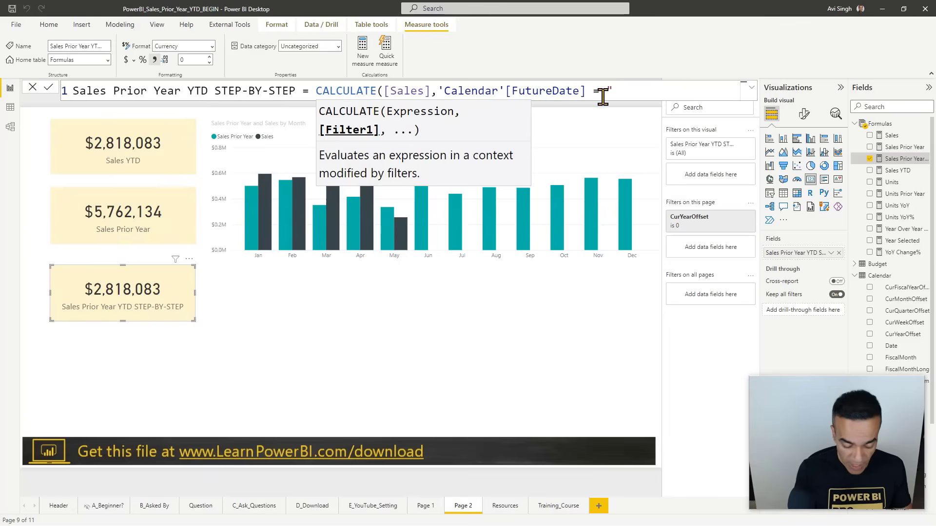
text(Past)
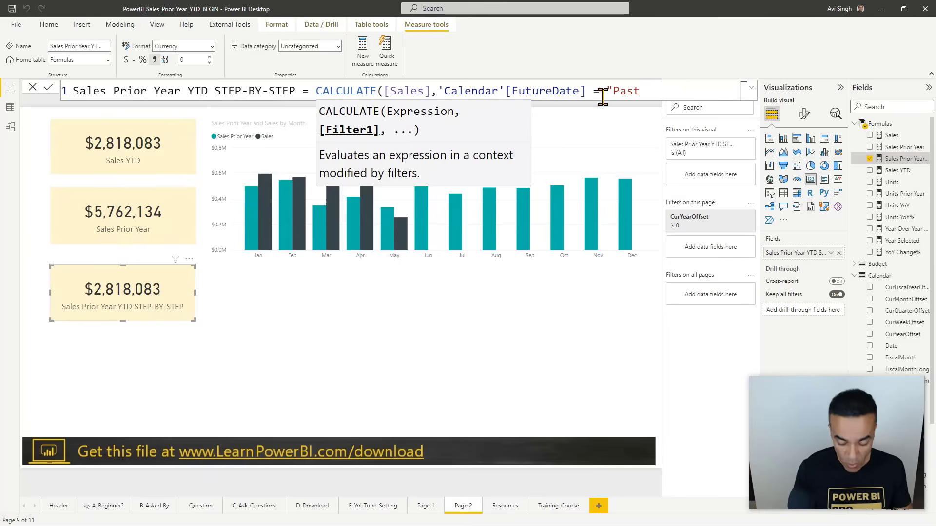
text("))
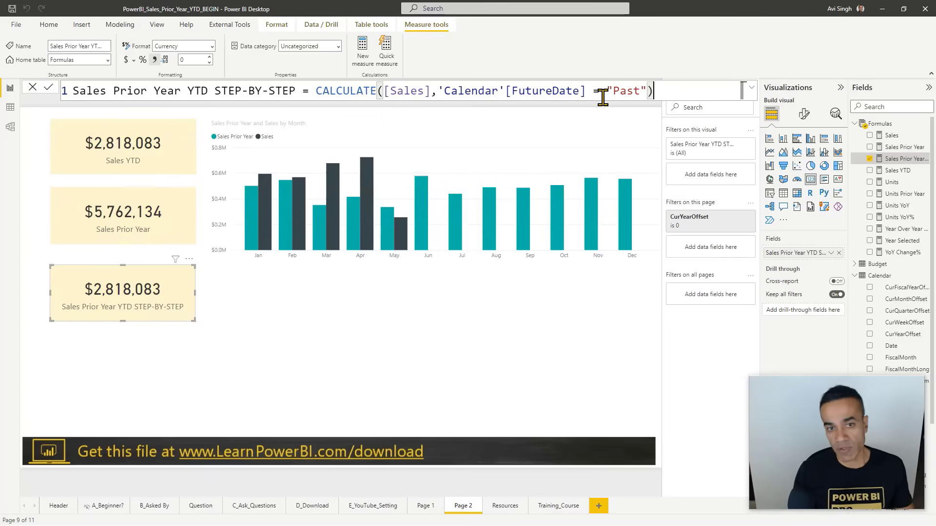
click(49, 88)
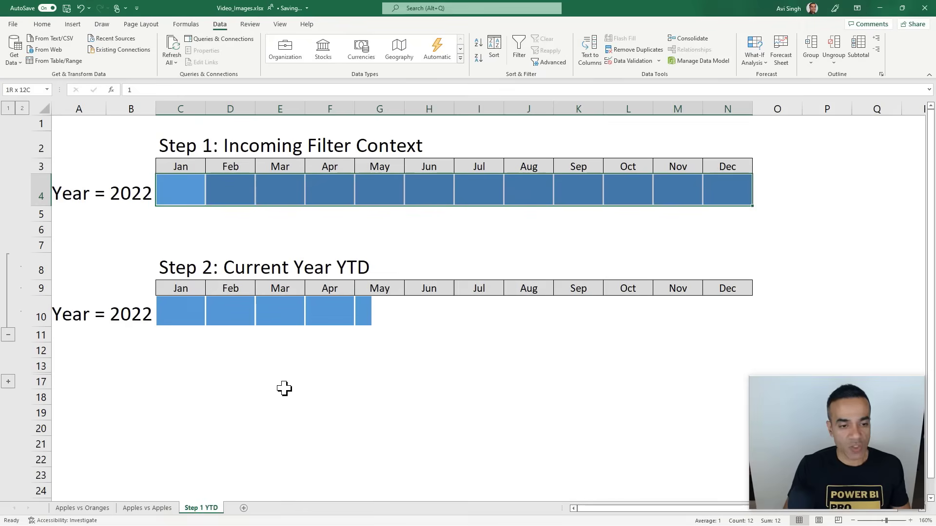
Step: Check the May cells, then expand Excel's grouped rows to show Step 3: Same Period Last Year
click(367, 319)
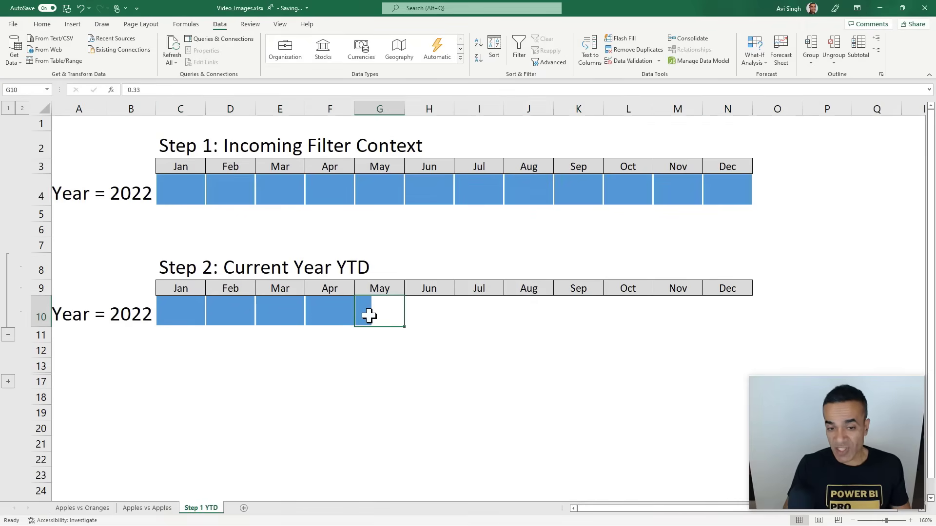
click(381, 215)
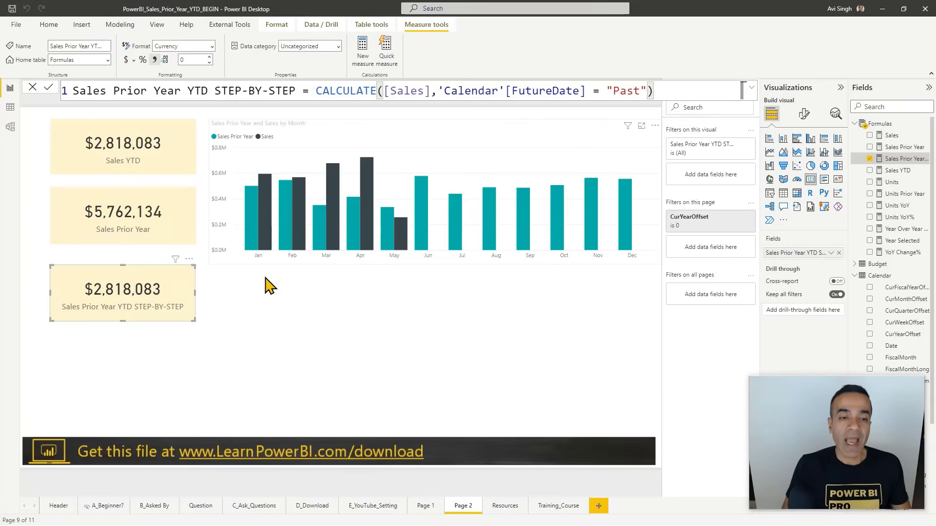
key(alt+Tab)
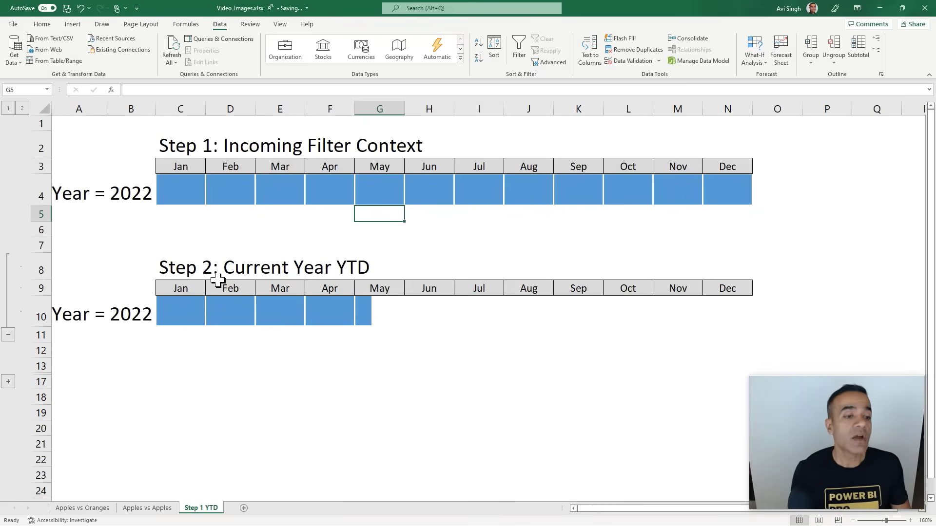
click(8, 382)
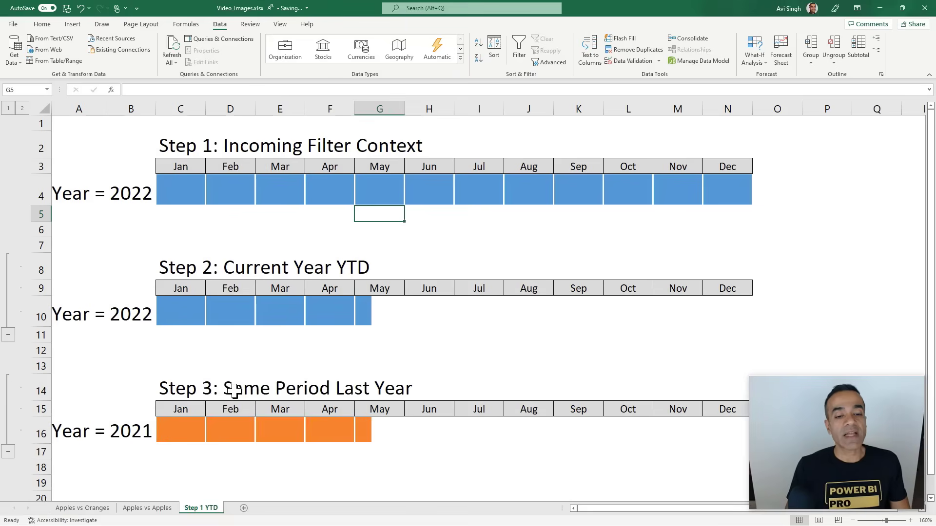
click(181, 391)
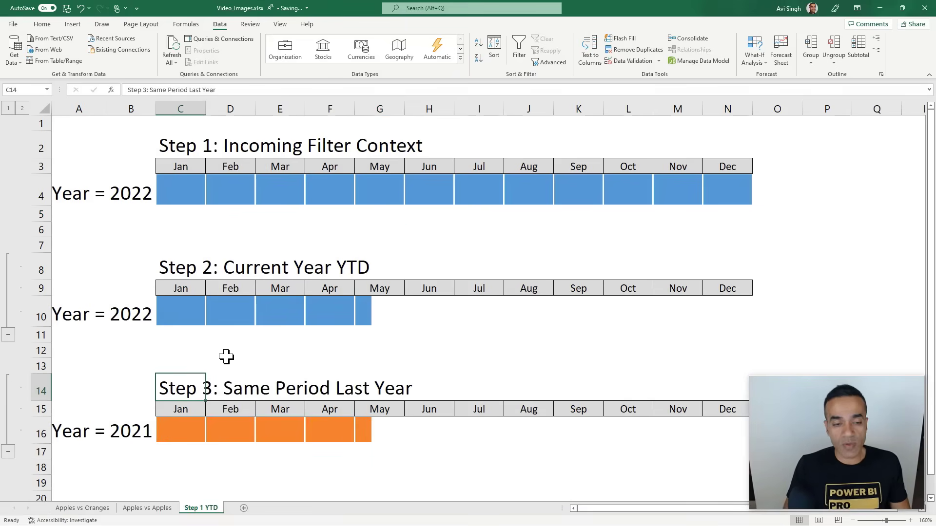
key(alt+Tab)
Step: Compare the Sales Prior Year card with the STEP-BY-STEP card against the Excel diagram
click(182, 230)
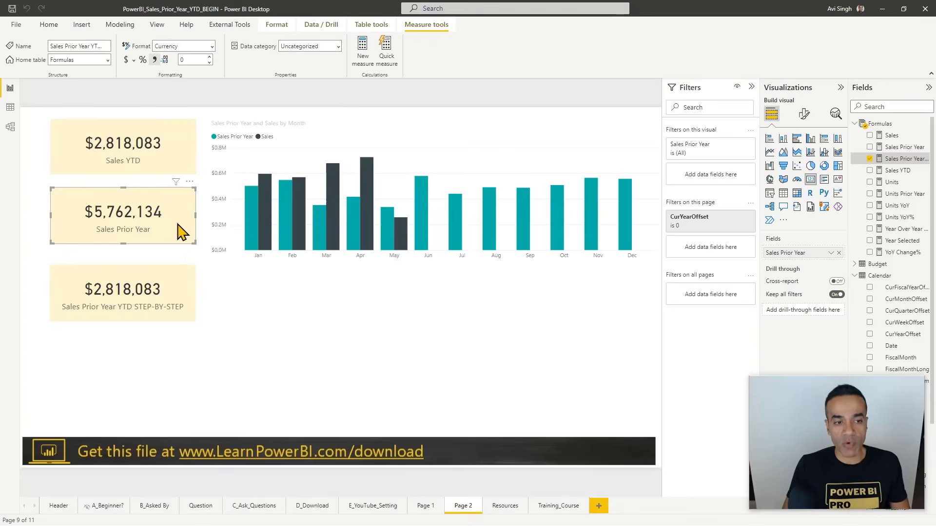
click(182, 288)
key(alt+Tab)
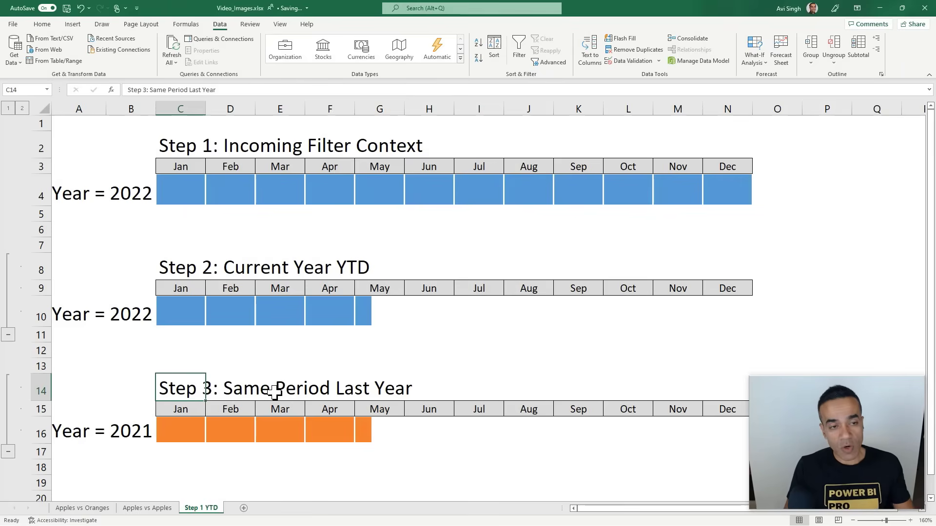
key(alt+Tab)
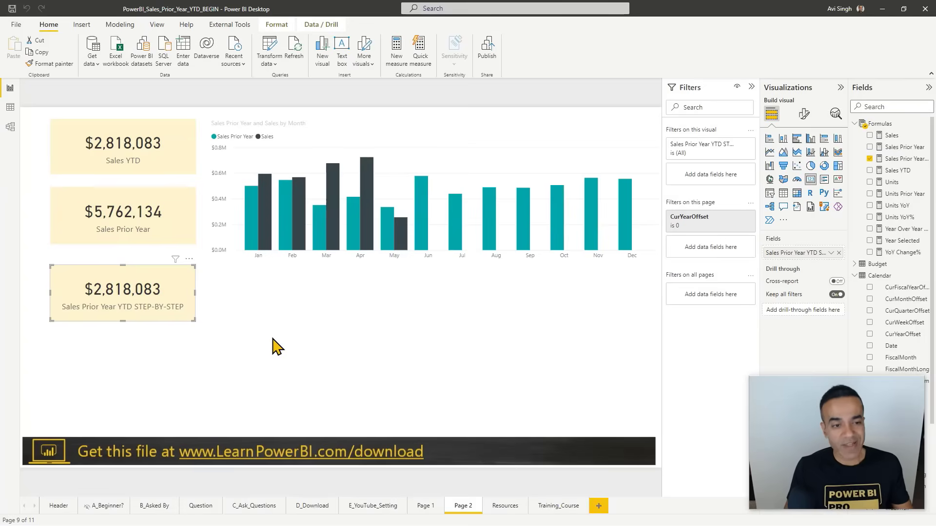
Step: Reformat the STEP-BY-STEP formula so each CALCULATE argument sits on its own line
click(904, 163)
click(682, 91)
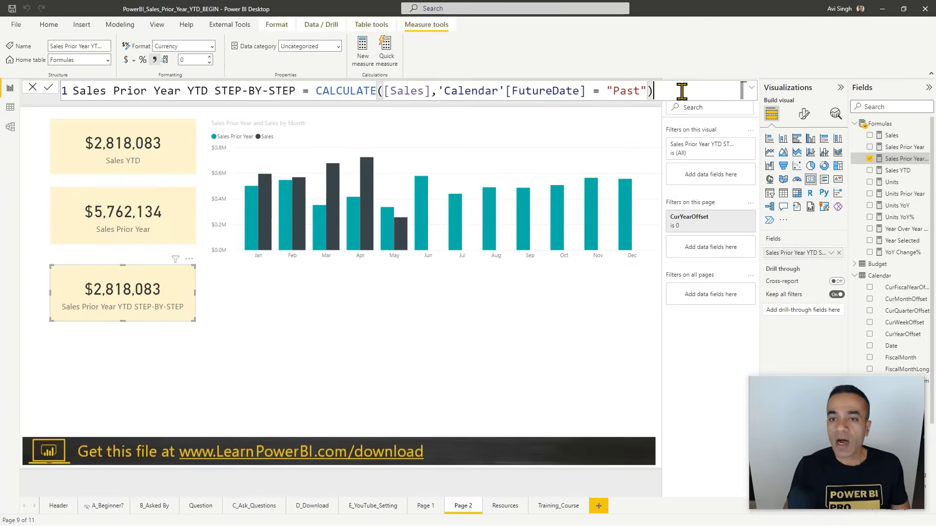
key(Left)
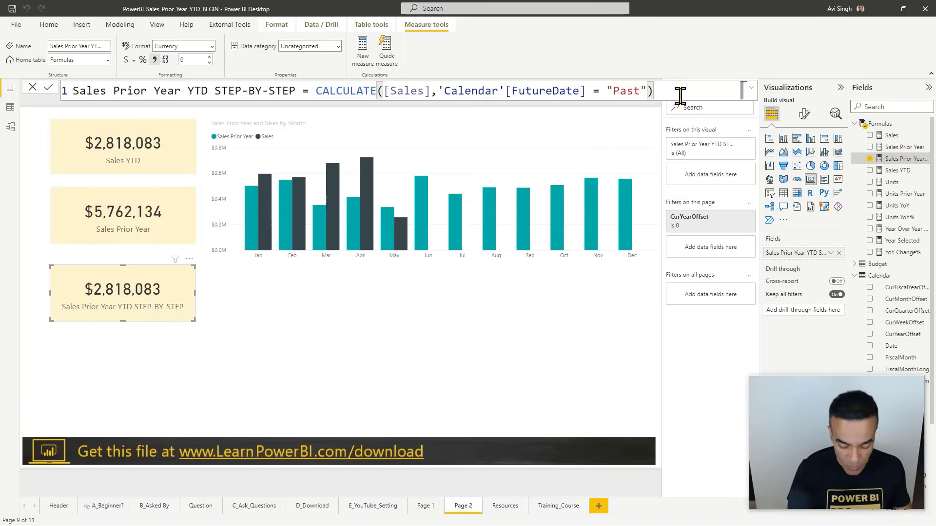
text(,)
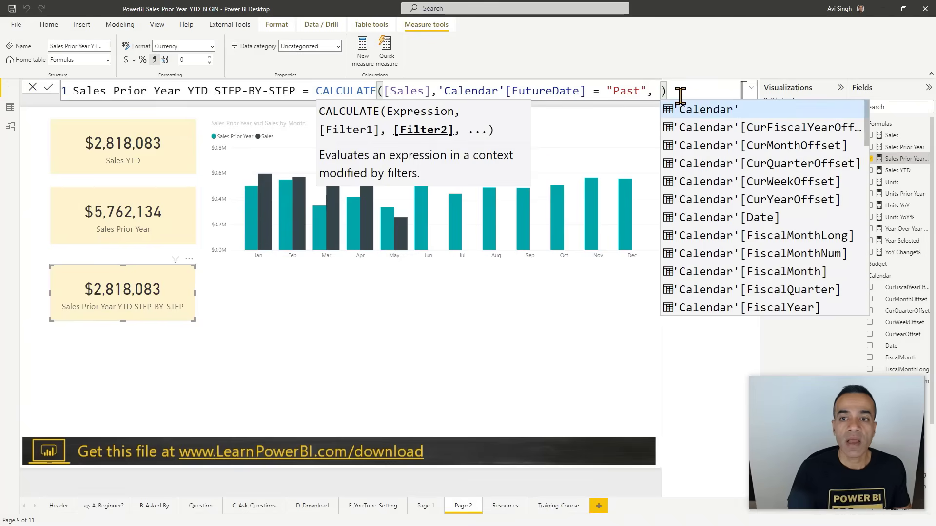
key(Home)
key(ctrl+Right)
key(ctrl+Right)
key(ctrl+Right)
key(ctrl+Right)
key(ctrl+Right)
key(ctrl+Right)
key(ctrl+Right)
key(ctrl+Right)
key(ctrl+Right)
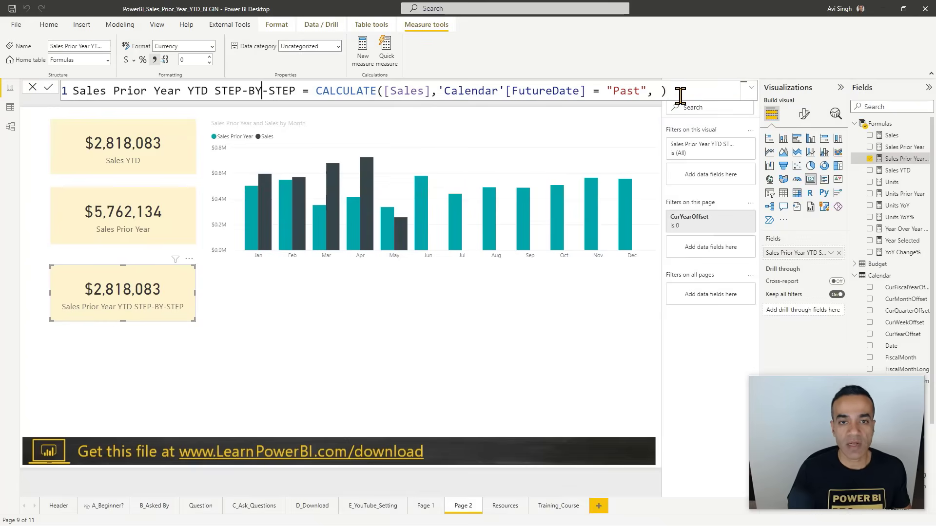
key(ctrl+Right)
key(ctrl+Right)
key(Right)
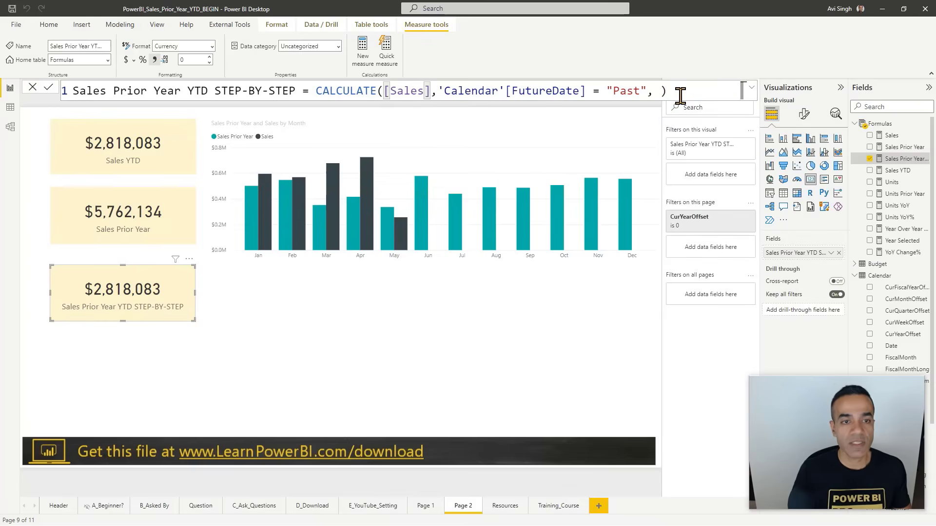
key(shift+Return)
key(End)
key(Left)
key(Left)
key(Left)
key(shift+Return)
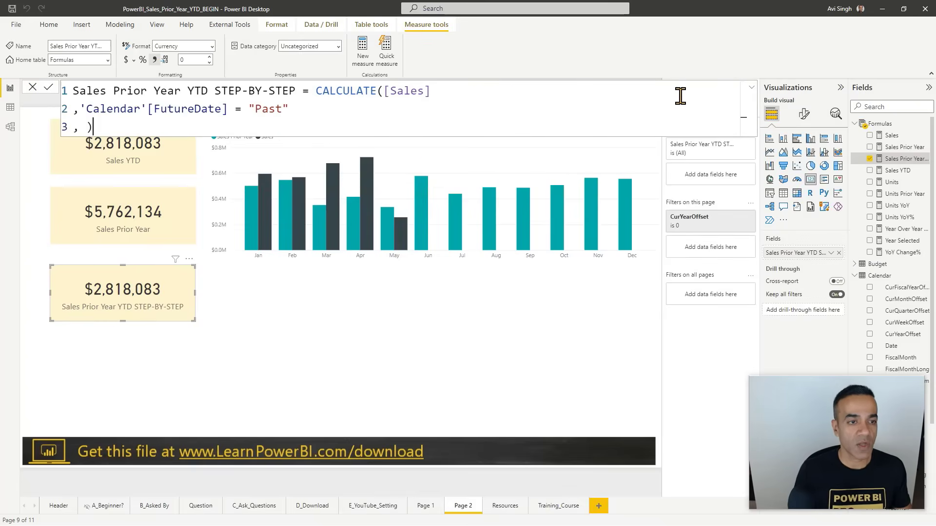
Step: Add SAMEPERIODLASTYEAR('Calendar'[Date]) as the third argument and commit, giving $5,762,134
key(BackSpace)
text(SAMEPERIODLASTYEAR()
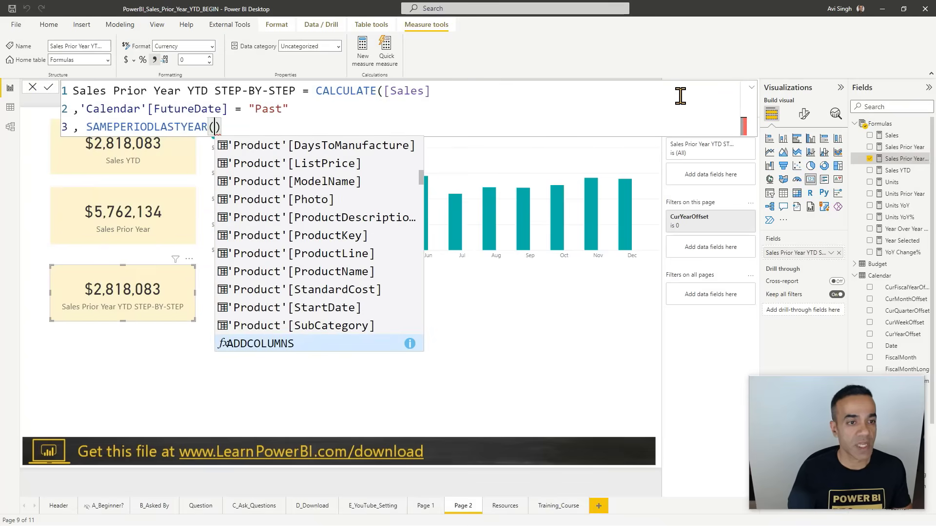
text(Cale)
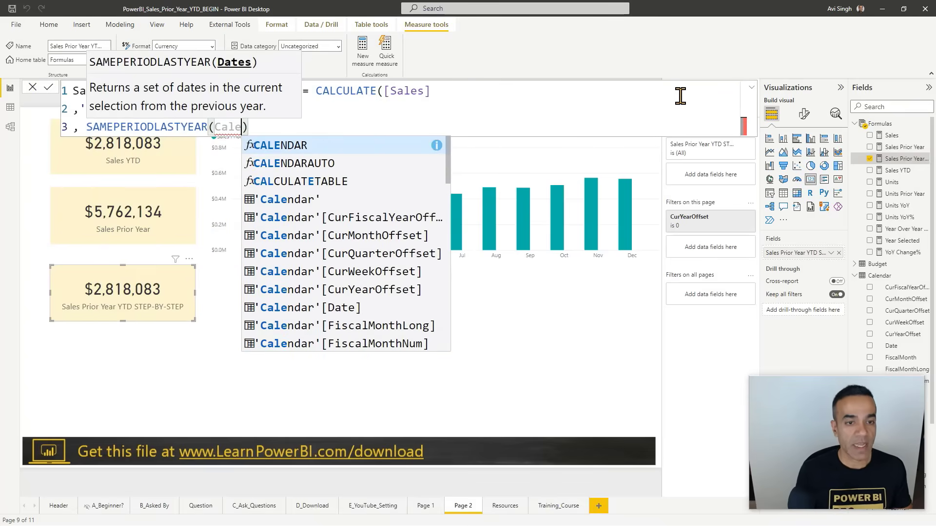
click(367, 308)
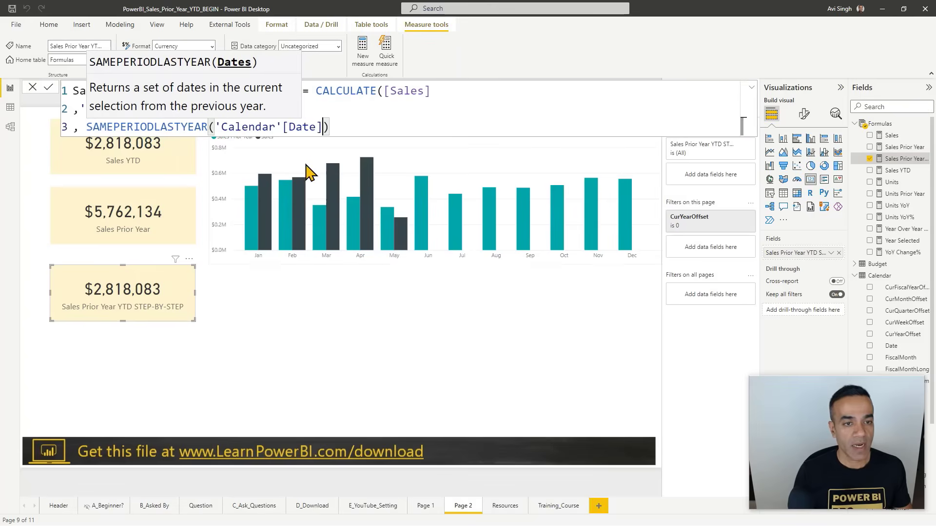
click(358, 130)
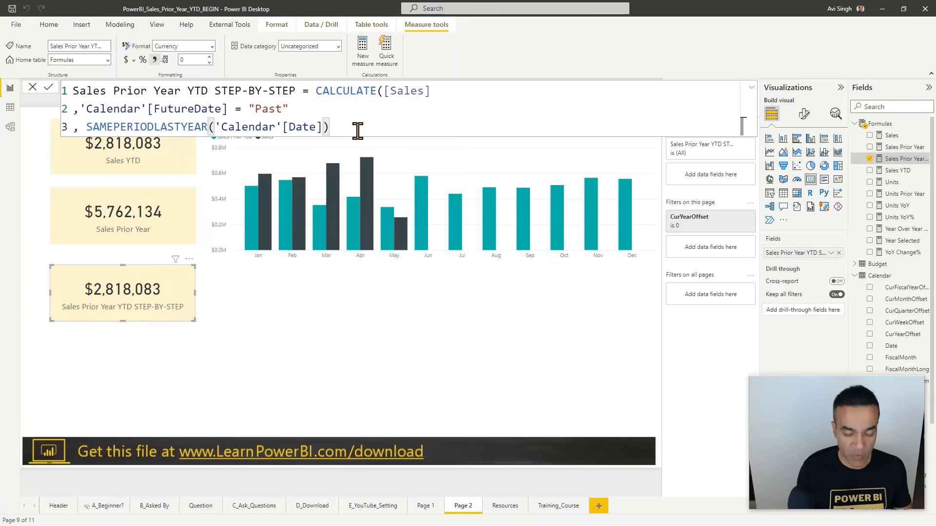
text())
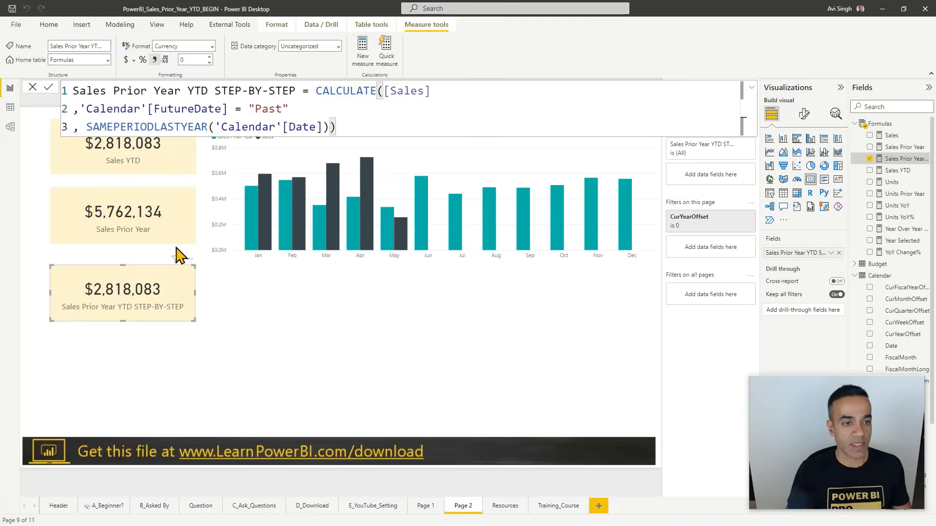
key(Return)
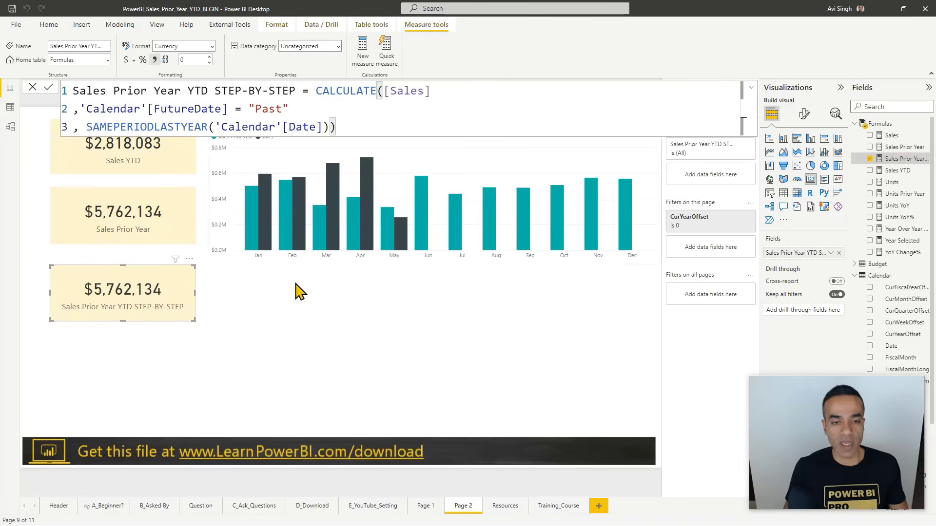
click(558, 505)
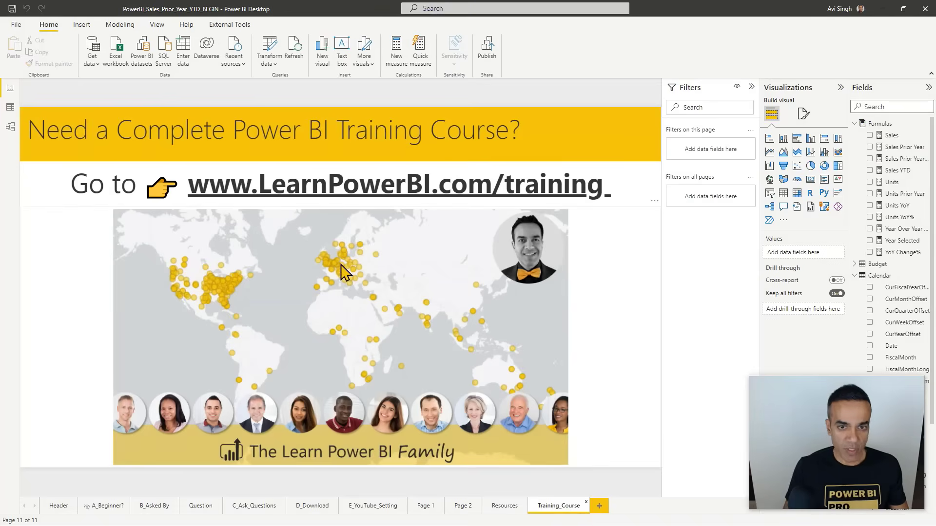
click(459, 507)
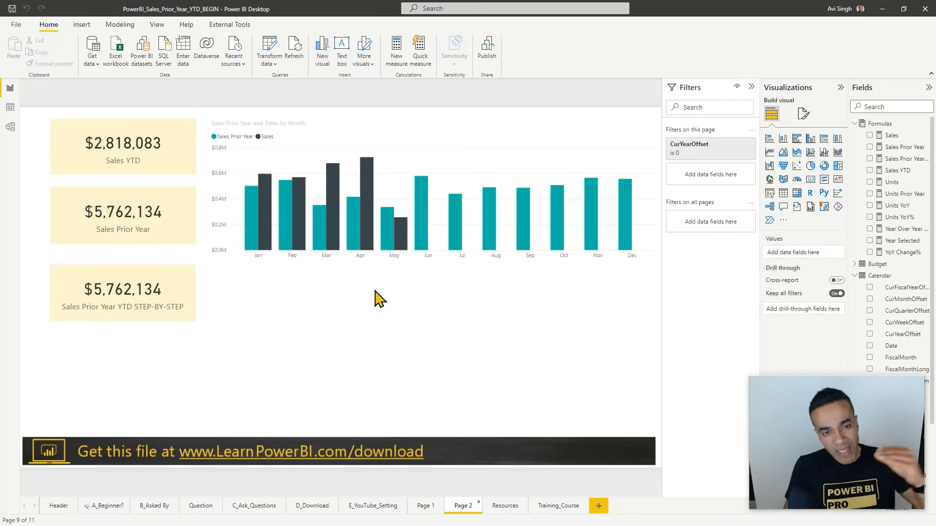
Step: Insert CALCULATETABLE( before the FutureDate = "Past" filter on line 2 of the STEP-BY-STEP formula
click(187, 289)
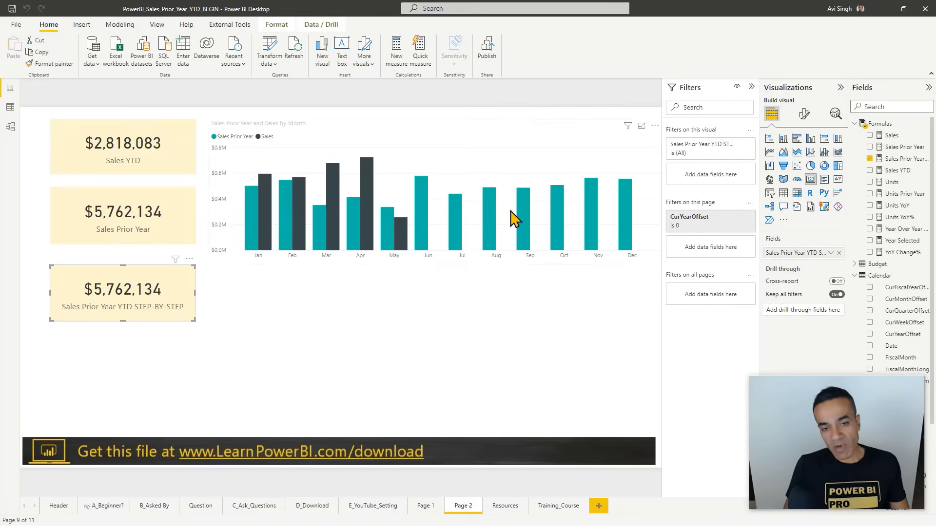
click(900, 158)
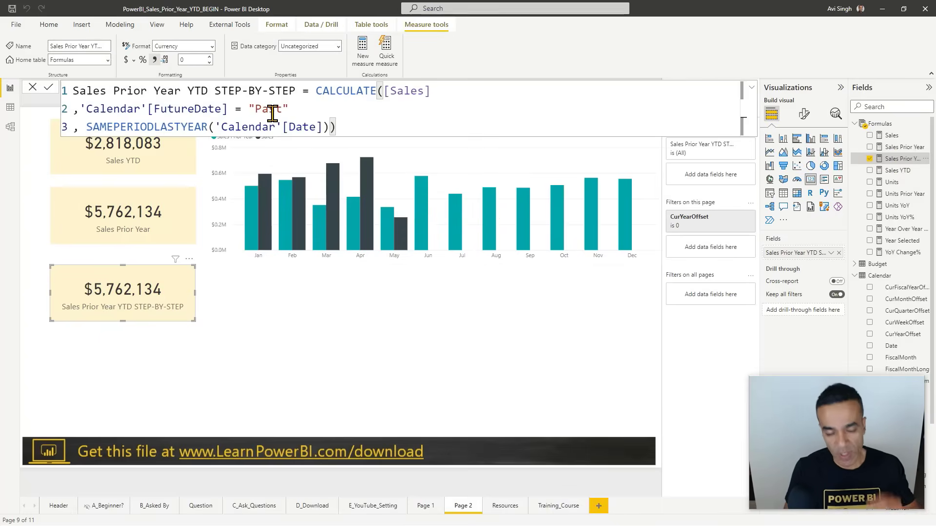
click(293, 111)
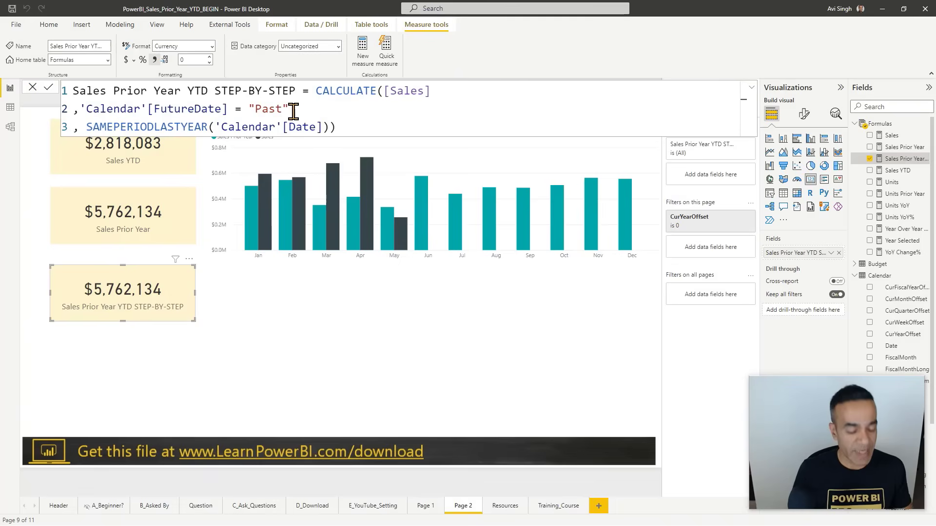
text(CAL)
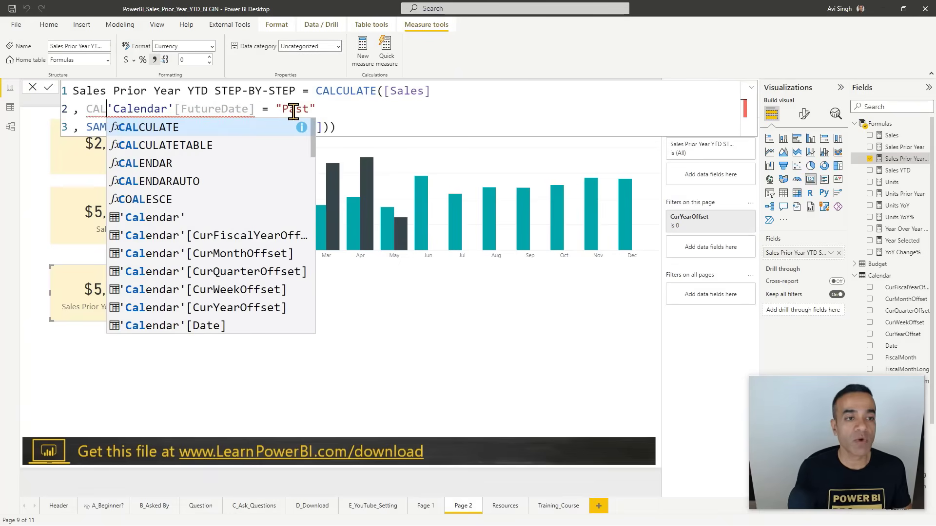
key(Down)
key(Tab)
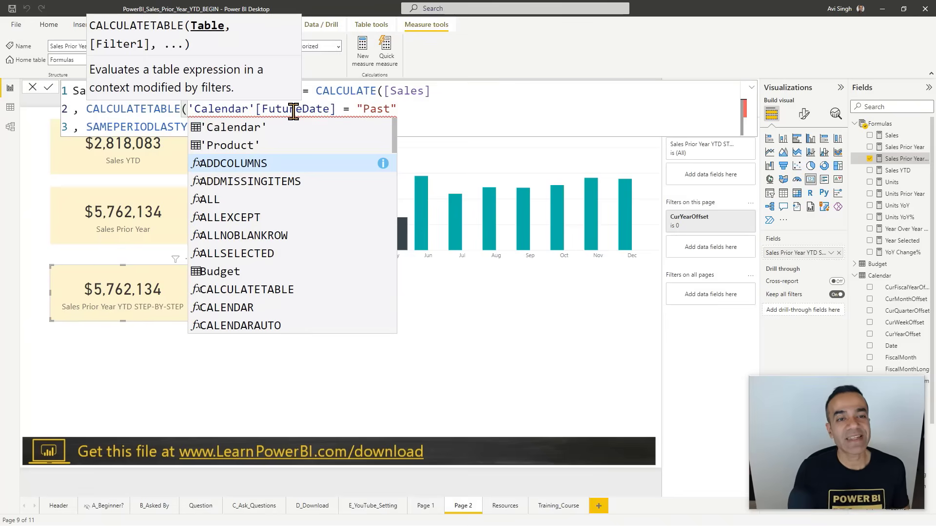
click(411, 111)
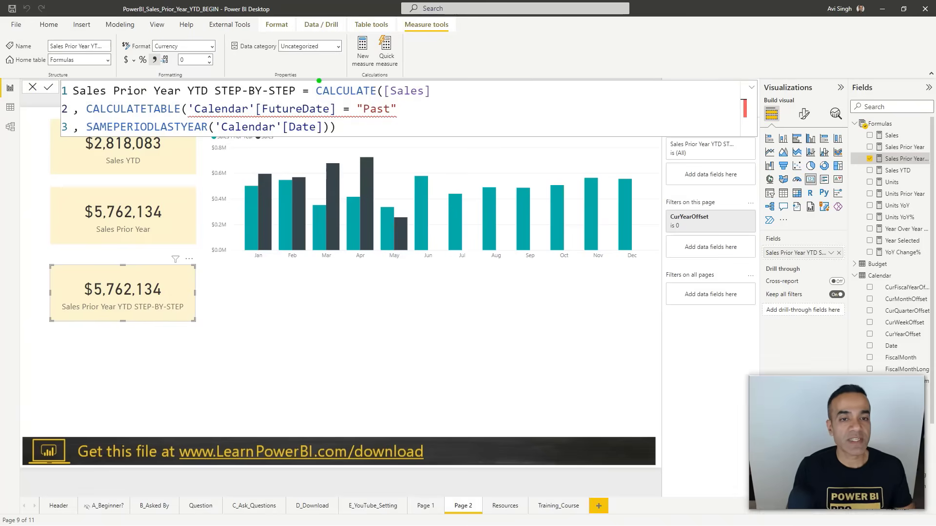
Step: Annotate CALCULATE and CALCULATETABLE in the formula with the pen, then clear the marks
mouse_move(320, 80)
mouse_down()
mouse_move(305, 90)
mouse_move(399, 87)
mouse_move(315, 81)
mouse_up()
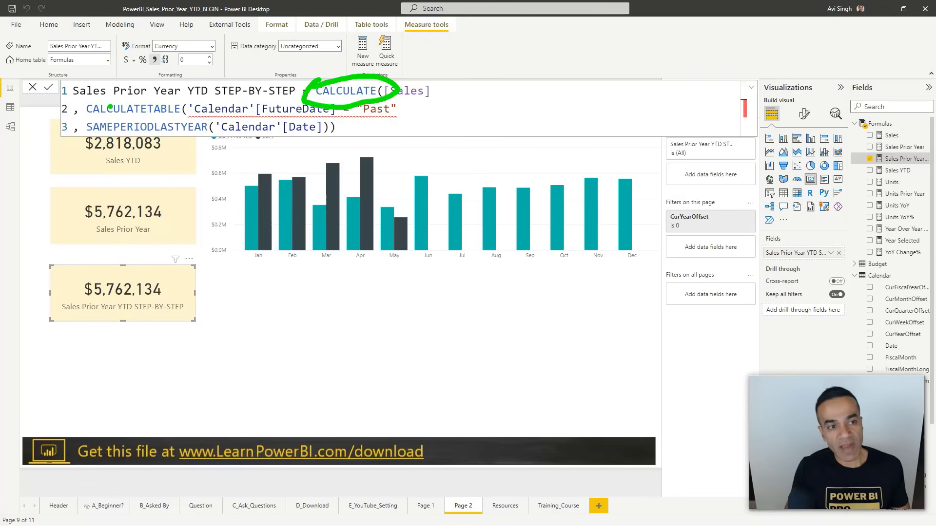
drag(110, 91, 126, 121)
key(ctrl+z)
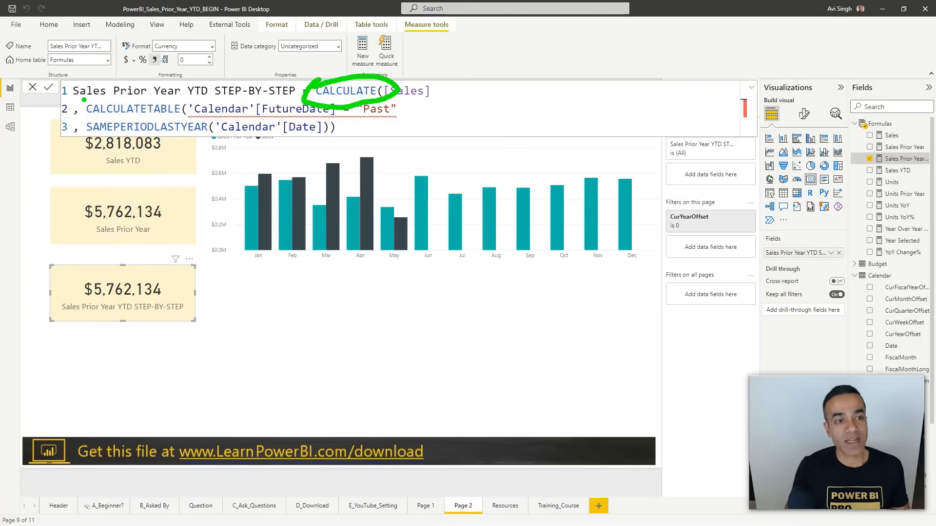
drag(77, 95, 187, 120)
key(Escape)
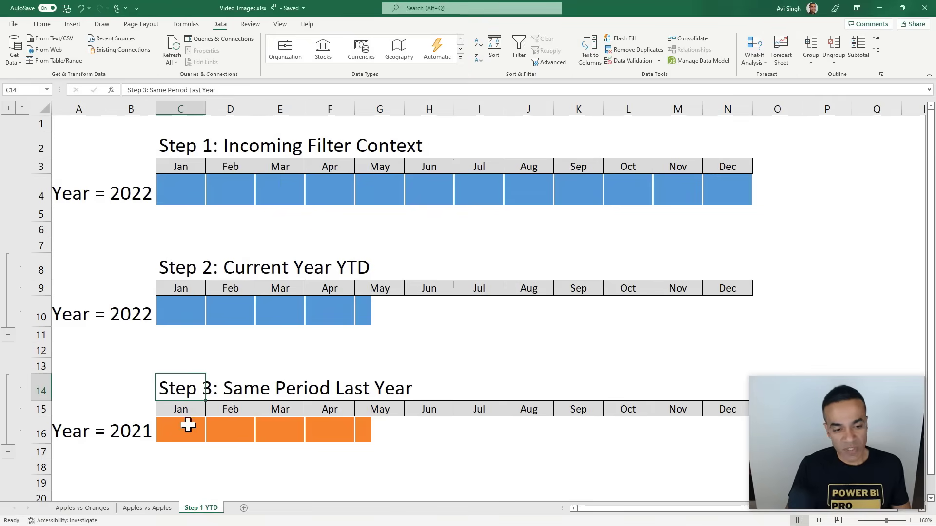
drag(178, 429, 359, 431)
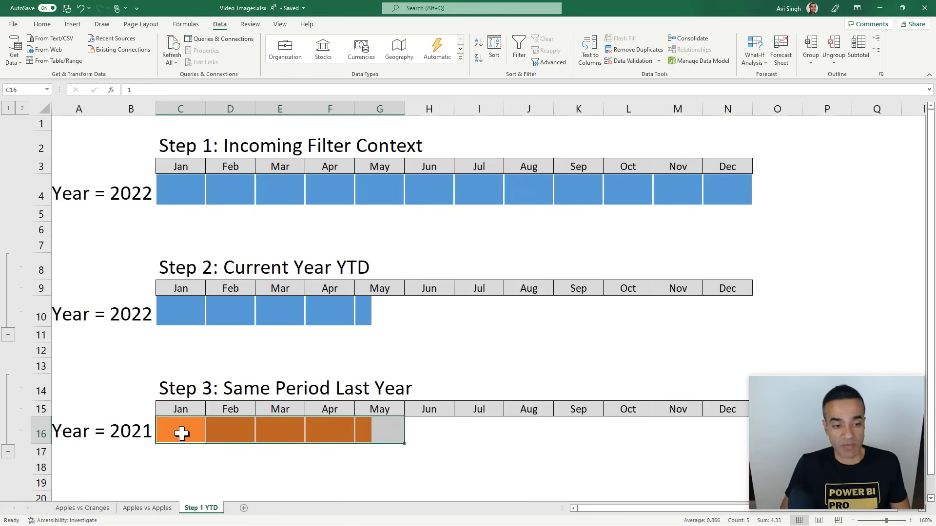
click(104, 432)
drag(173, 432, 365, 429)
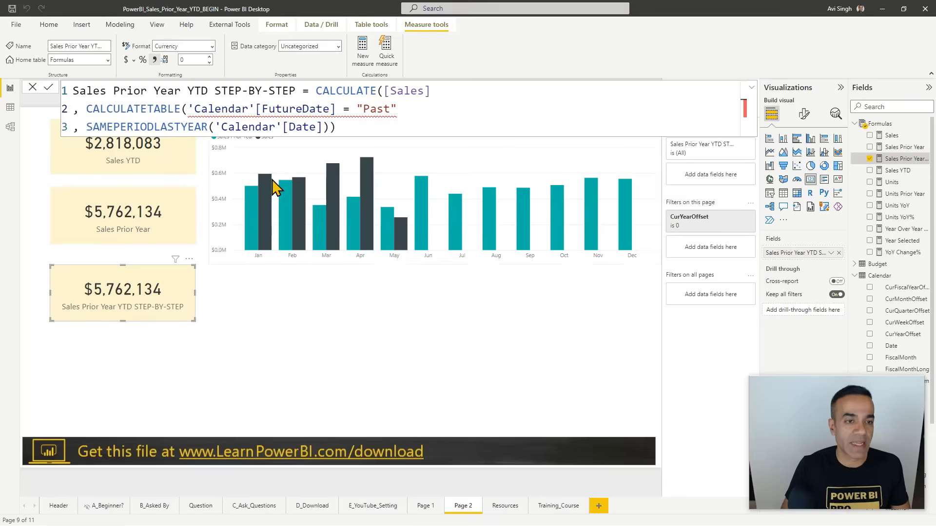
Step: Cut SAMEPERIODLASTYEAR('Calendar'[Date]) out of line 3 of the formula
double_click(168, 128)
key(Home)
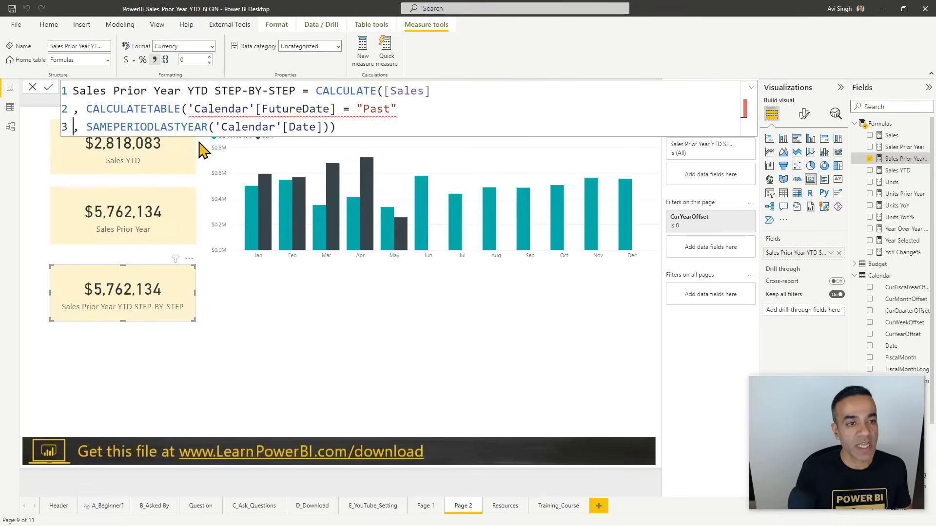
key(ctrl+Right)
key(ctrl+shift+Right)
key(shift+End)
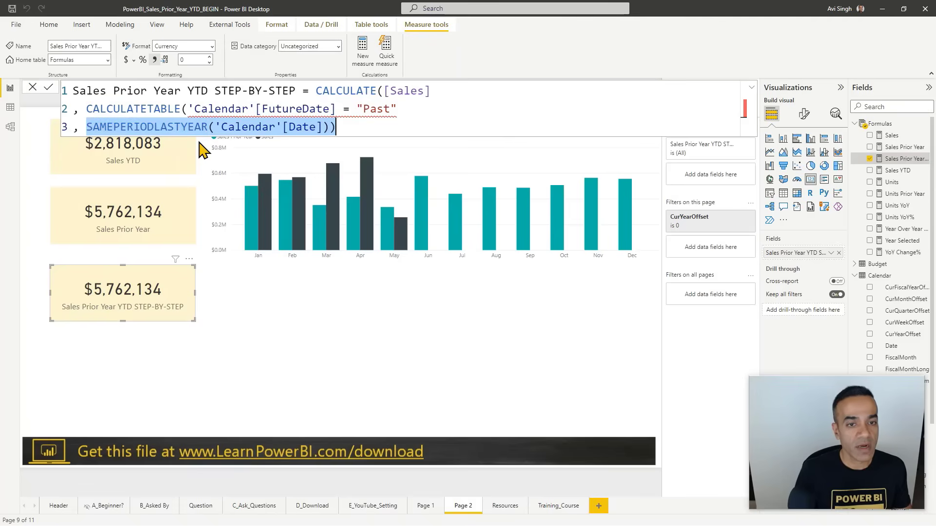
key(shift+Left)
key(ctrl+x)
Step: Paste it as CALCULATETABLE's first argument, close the parentheses, and delete leftover line 3
key(Up)
key(ctrl+Right)
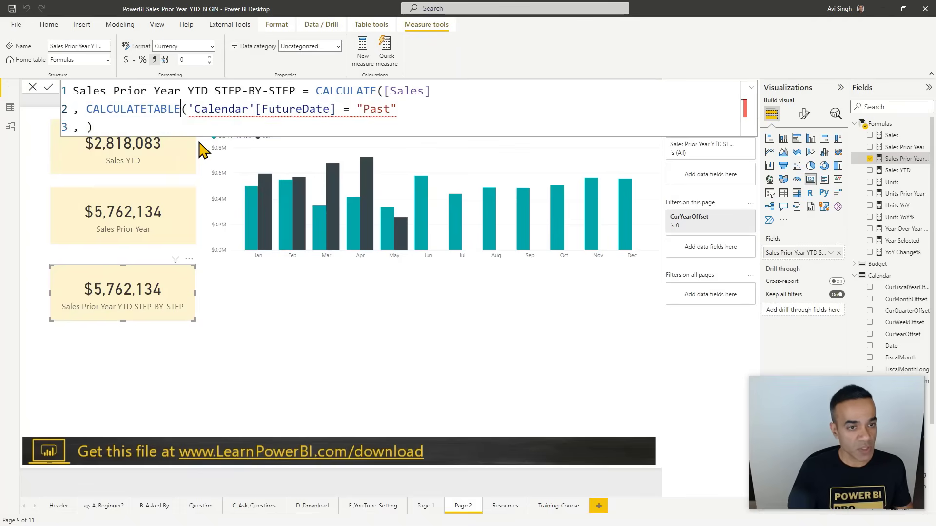
key(Left)
key(ctrl+v)
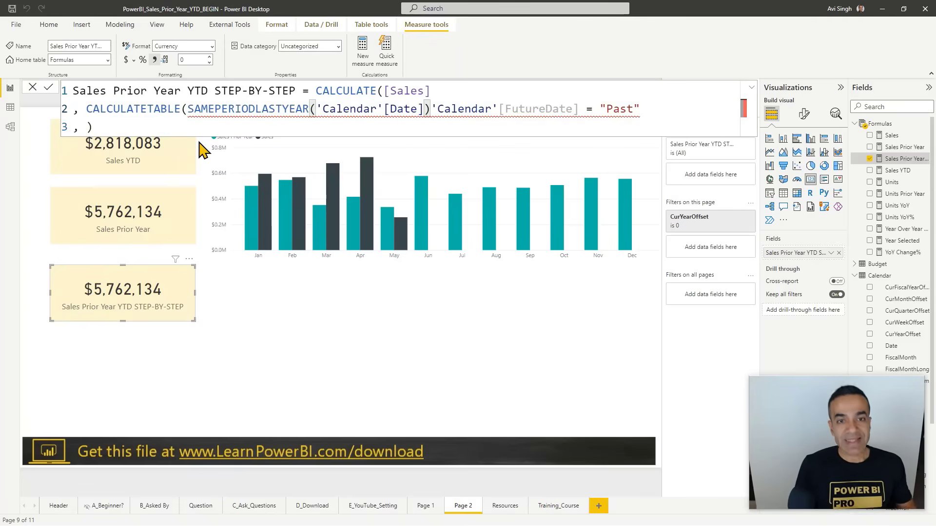
text(,)
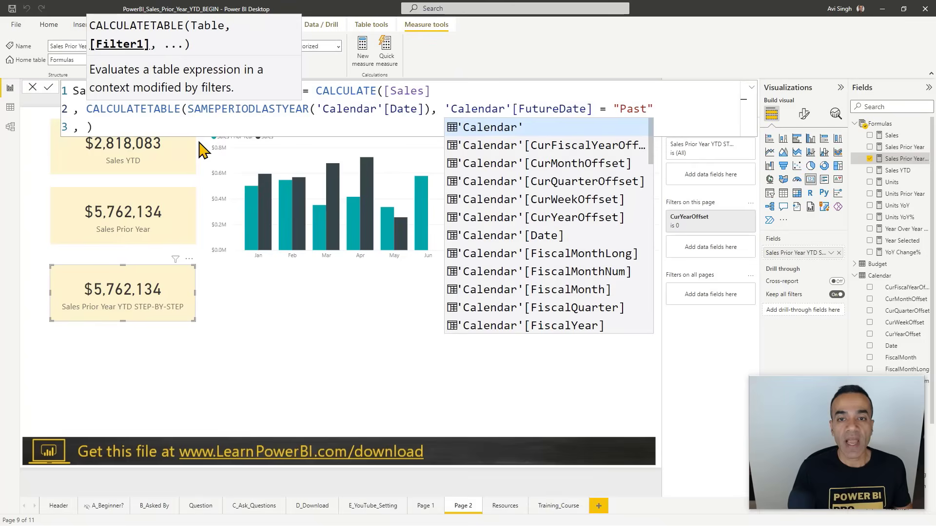
key(End)
text())
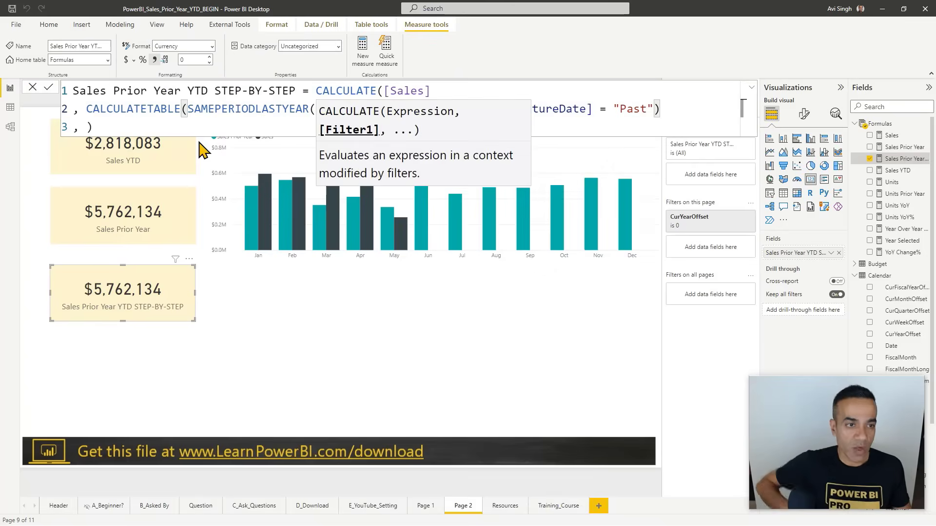
text())
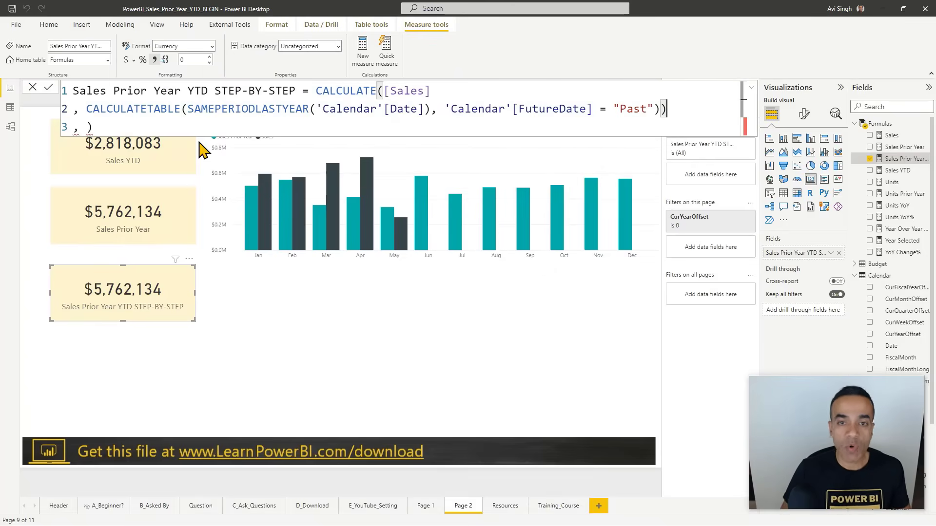
key(Down)
key(shift+Home)
key(BackSpace)
key(BackSpace)
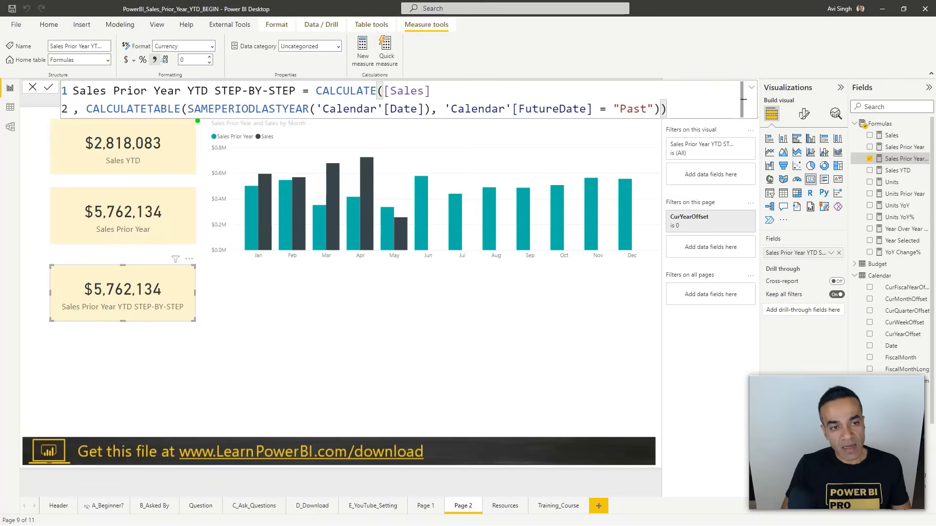
Step: Underline the SAMEPERIODLASTYEAR and FutureDate = "Past" parts with the pen, then show Excel's diagram
drag(193, 119, 428, 118)
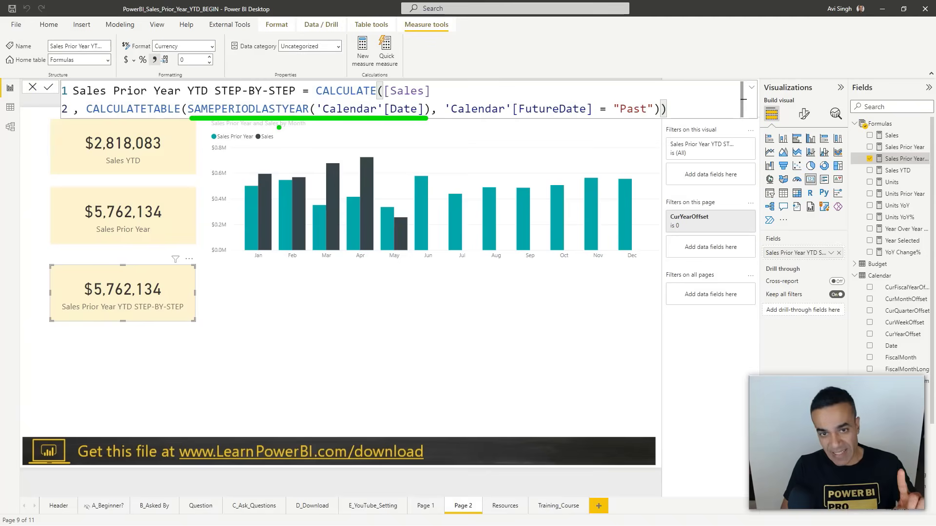
drag(462, 125, 610, 123)
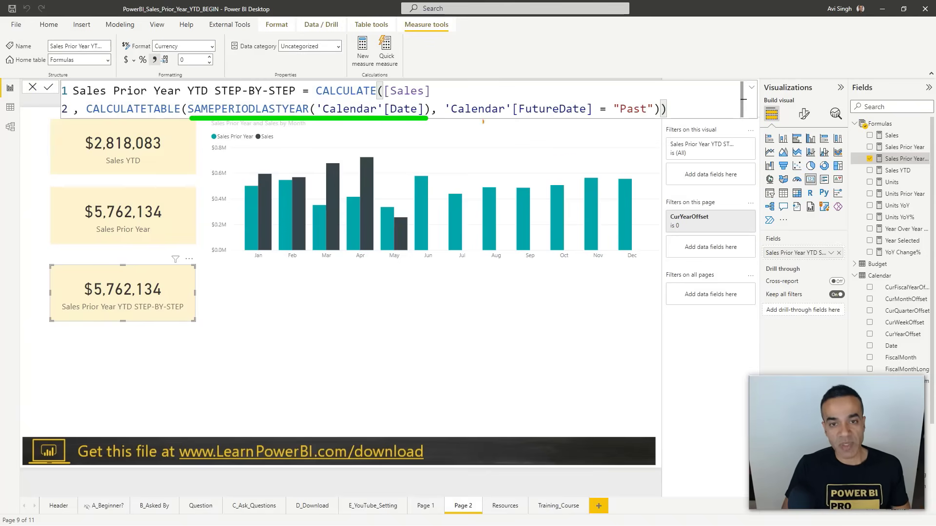
mouse_move(457, 120)
mouse_down()
mouse_move(647, 127)
mouse_move(734, 111)
mouse_move(759, 131)
mouse_up()
mouse_move(792, 115)
mouse_down()
mouse_move(865, 111)
mouse_move(871, 130)
mouse_up()
mouse_move(882, 112)
mouse_down()
mouse_move(872, 128)
mouse_move(929, 104)
mouse_move(775, 142)
mouse_up()
mouse_move(897, 126)
mouse_down()
mouse_move(673, 95)
mouse_move(530, 98)
mouse_move(517, 73)
mouse_move(373, 66)
mouse_move(354, 100)
mouse_move(380, 81)
mouse_up()
key(Escape)
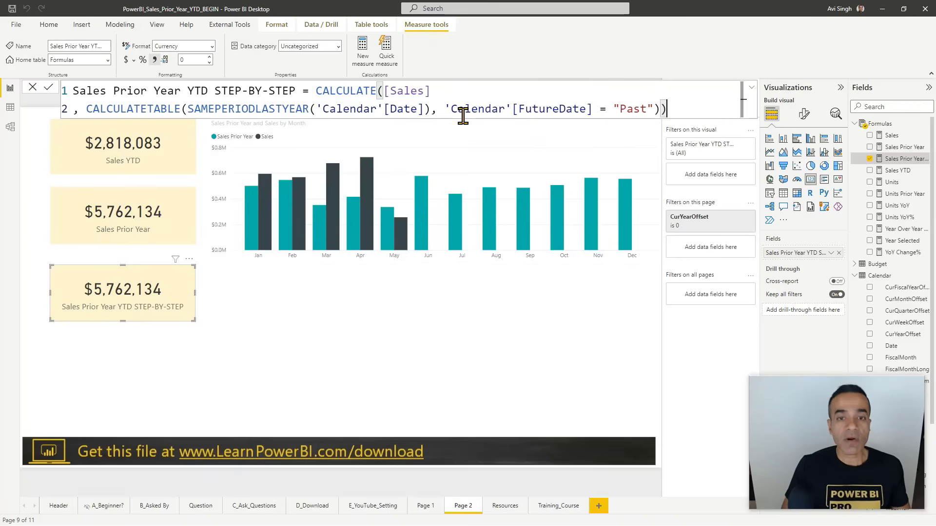
key(alt+Tab)
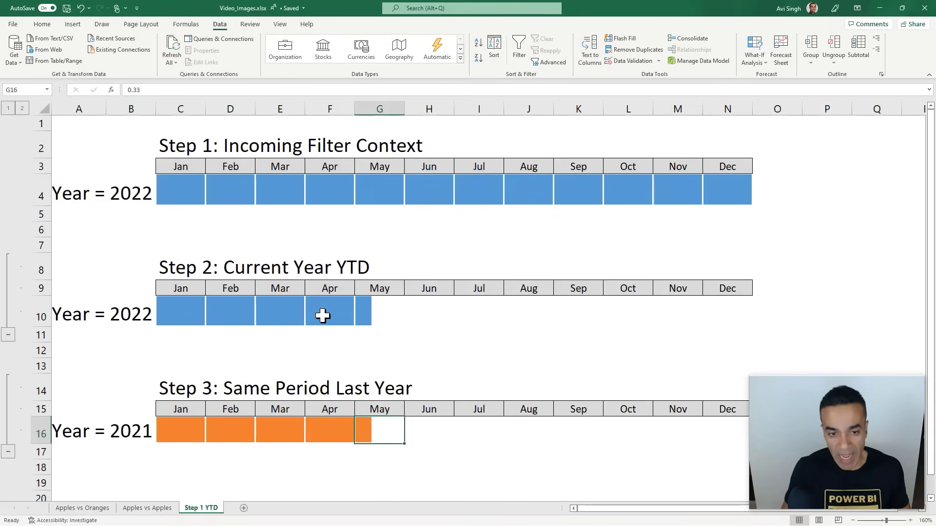
Step: Commit the revised measure so the card shows $1,910,791, then open Page 1 to compare
key(alt+Tab)
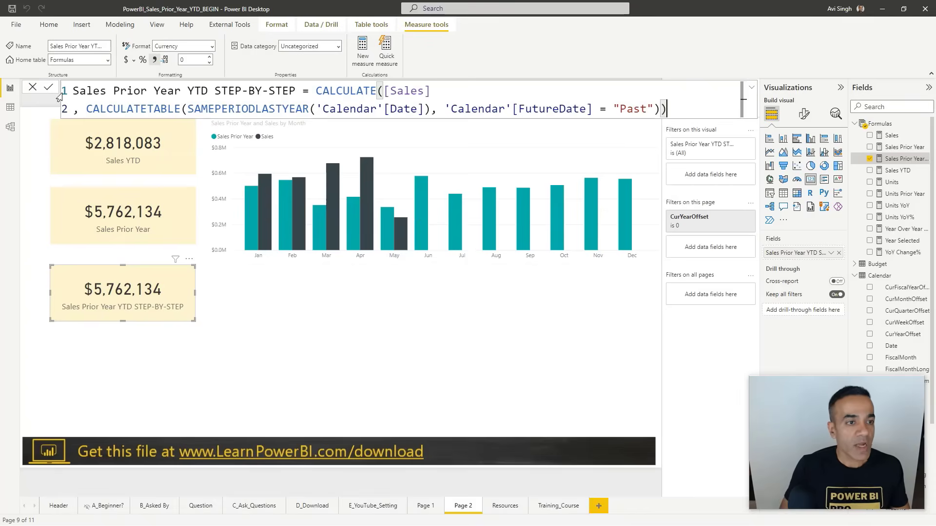
click(49, 89)
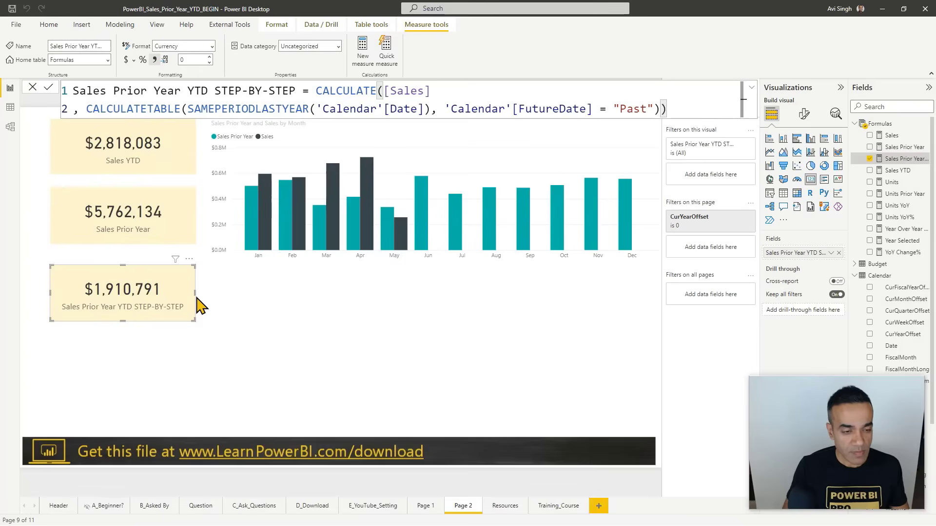
click(426, 506)
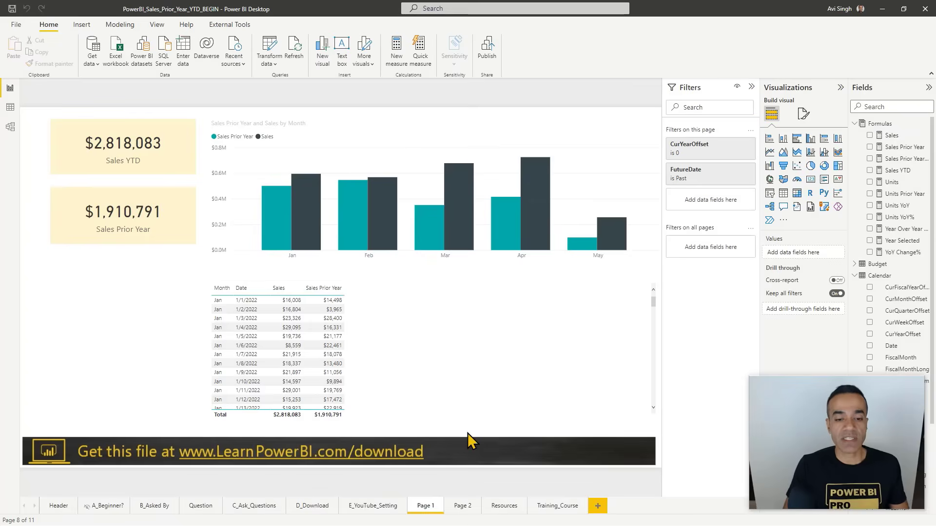
Step: Return to Page 2 and mark the future Jun–Sep months on the chart with the pen
click(463, 507)
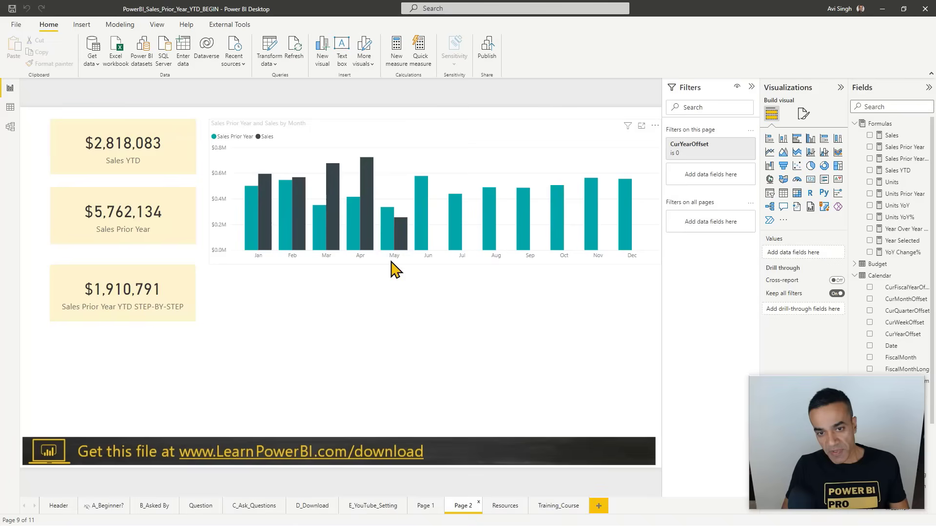
mouse_move(438, 245)
mouse_down()
mouse_move(437, 196)
mouse_move(447, 242)
mouse_up()
drag(473, 229, 530, 233)
click(535, 206)
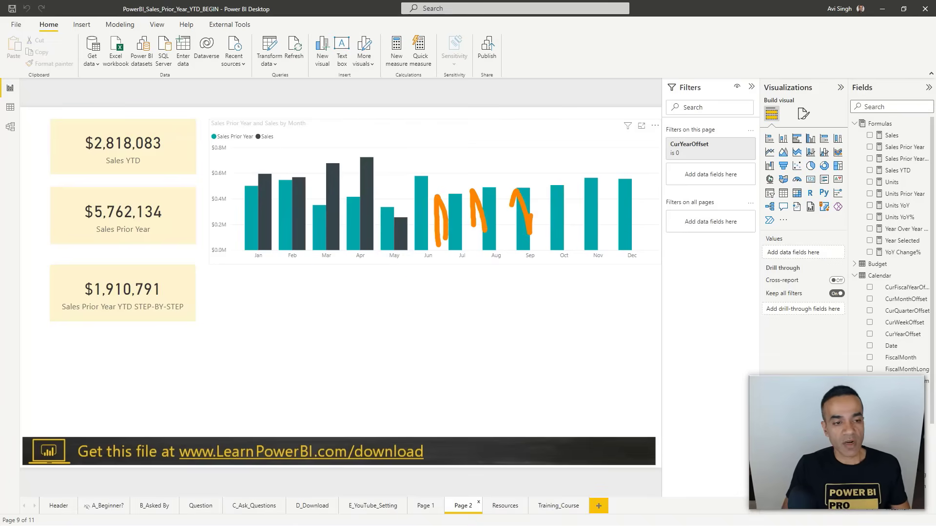
key(Escape)
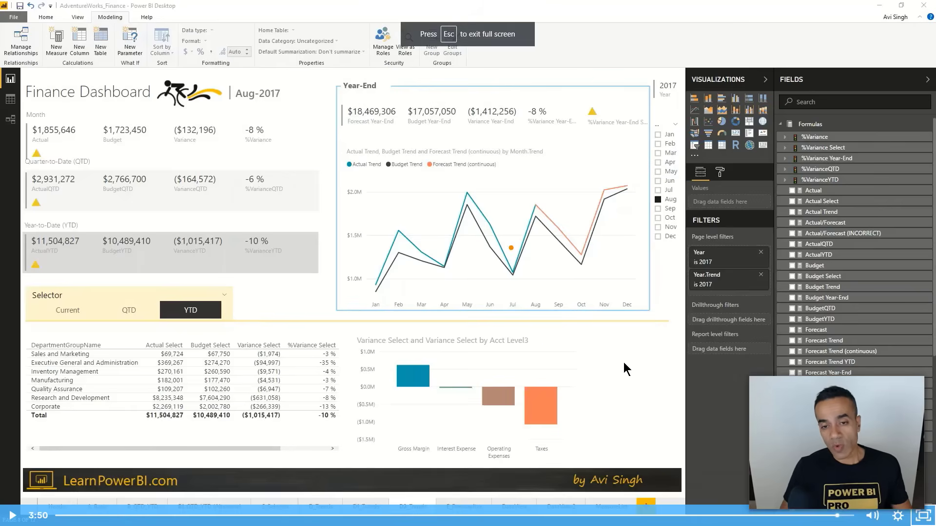
Step: Trace the Jul–Dec trend, select the $1,910,791 card, and move on to C_Ask_Questions
drag(510, 260, 609, 229)
drag(609, 229, 605, 228)
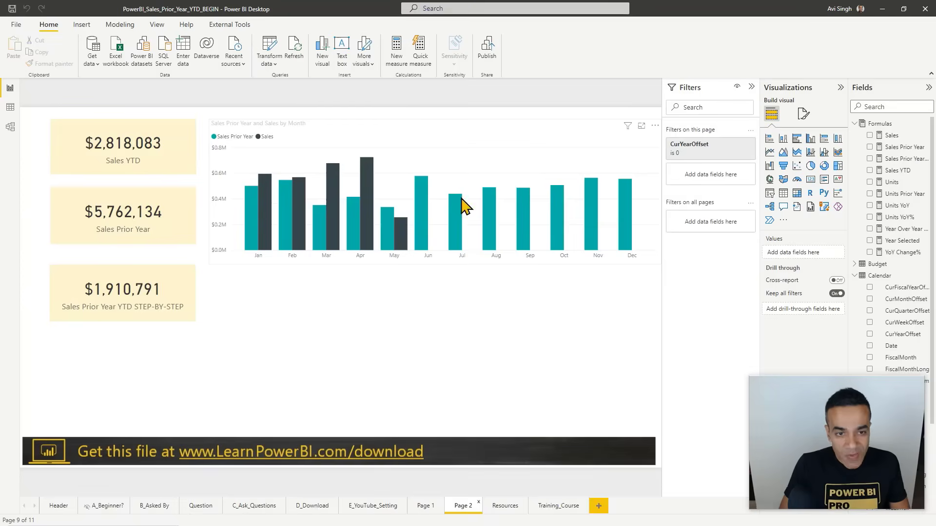
click(188, 297)
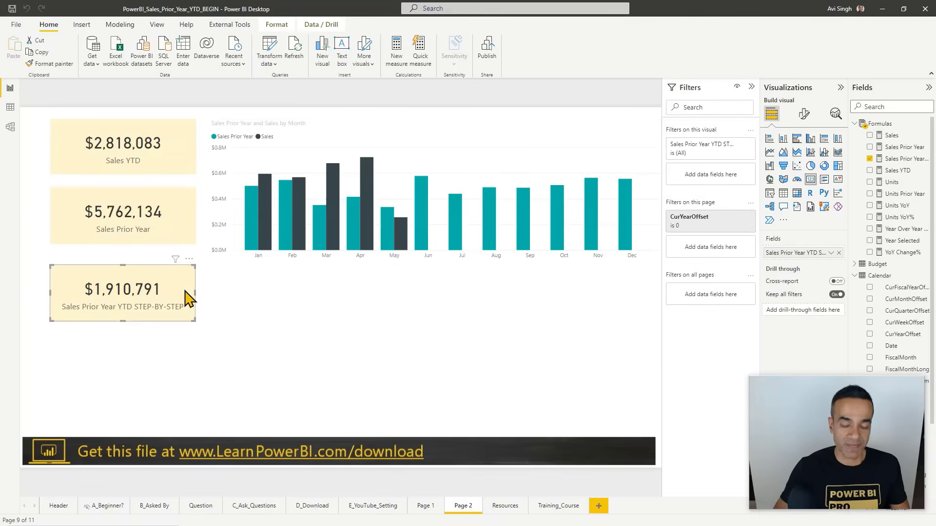
click(258, 509)
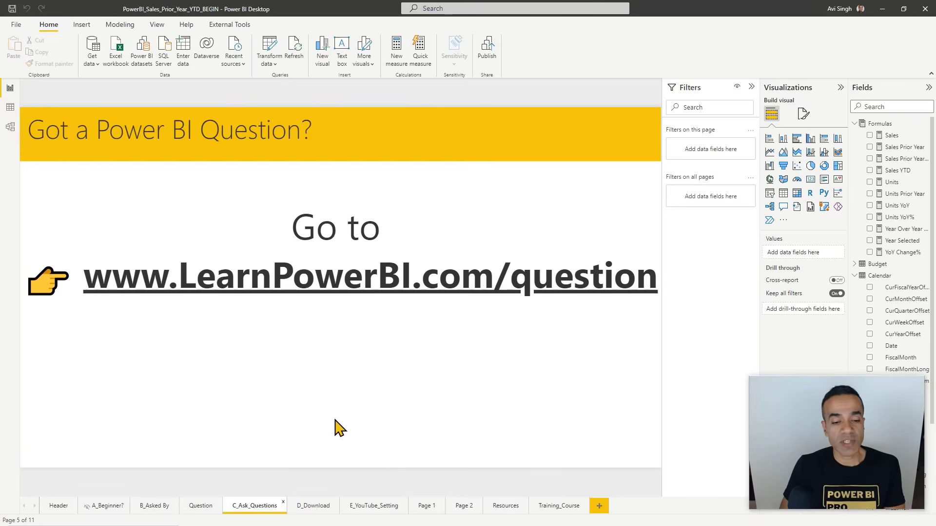
click(311, 507)
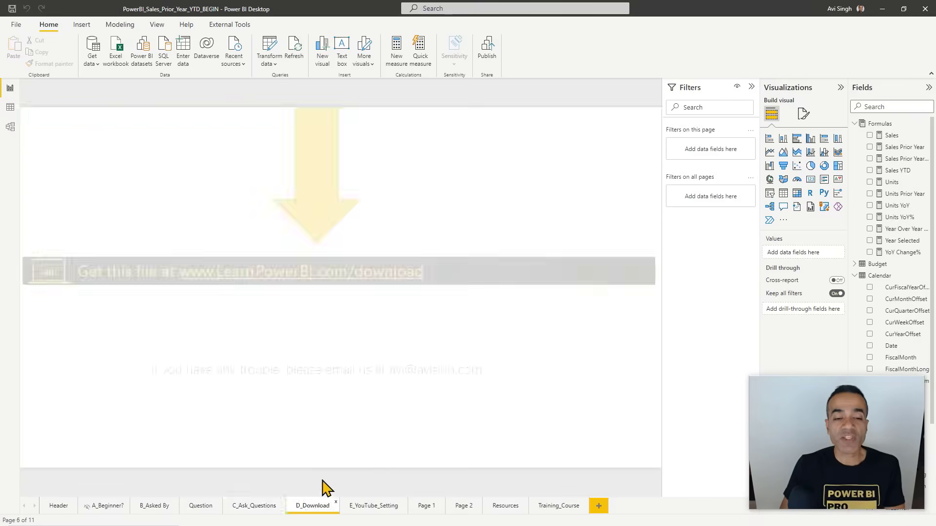